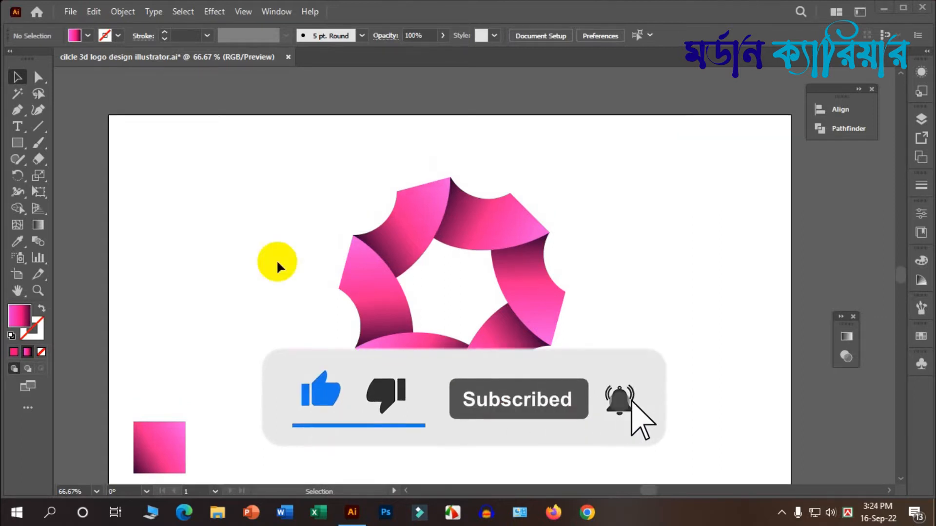
Step: Draw a circle in the empty middle area of the artboard with the Ellipse tool and fill it with blue
scroll(249, 250, down, 1)
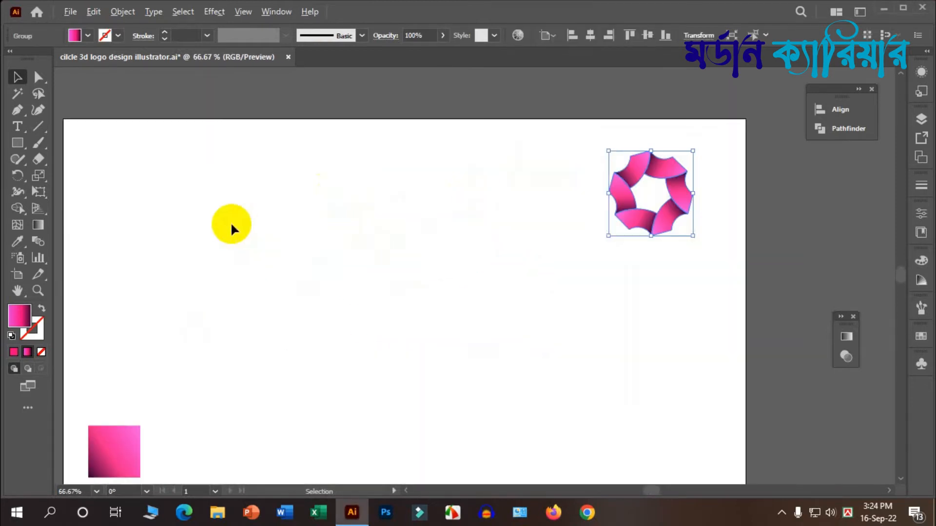
scroll(230, 225, down, 2)
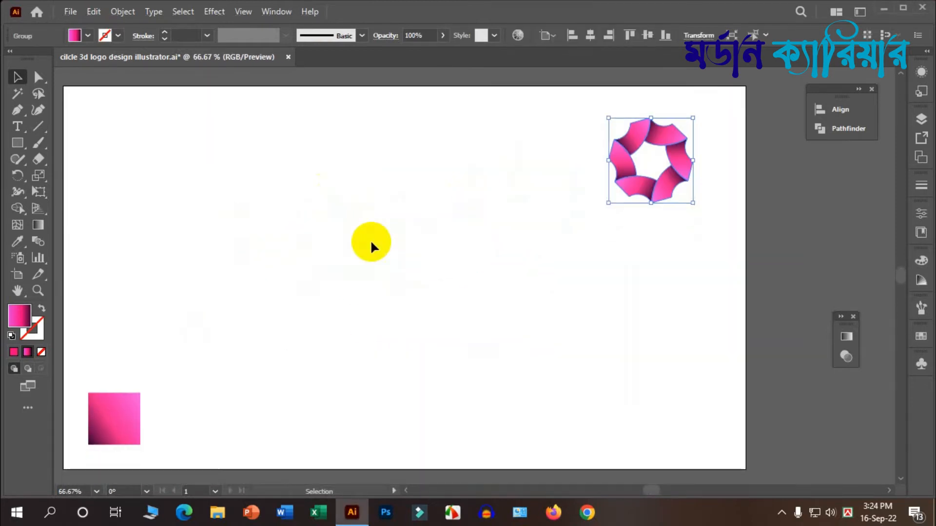
click(22, 143)
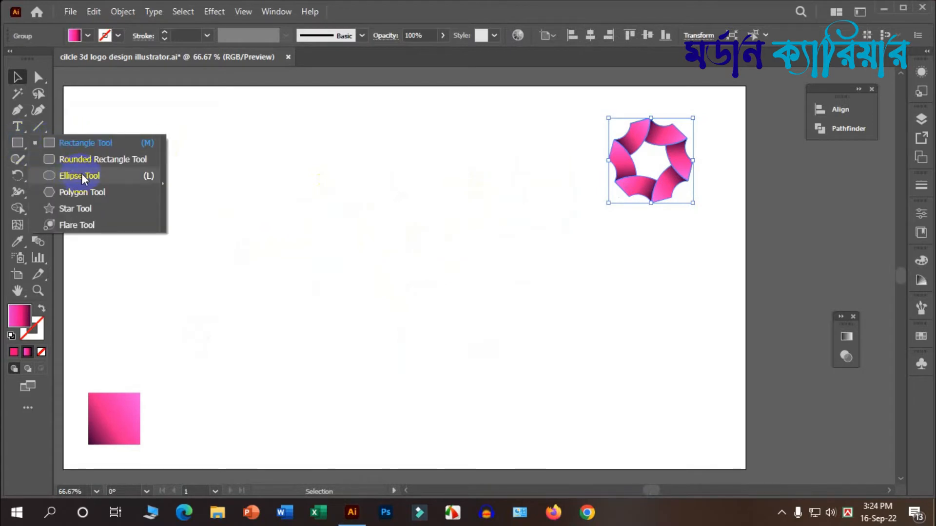
click(78, 176)
drag(302, 206, 432, 335)
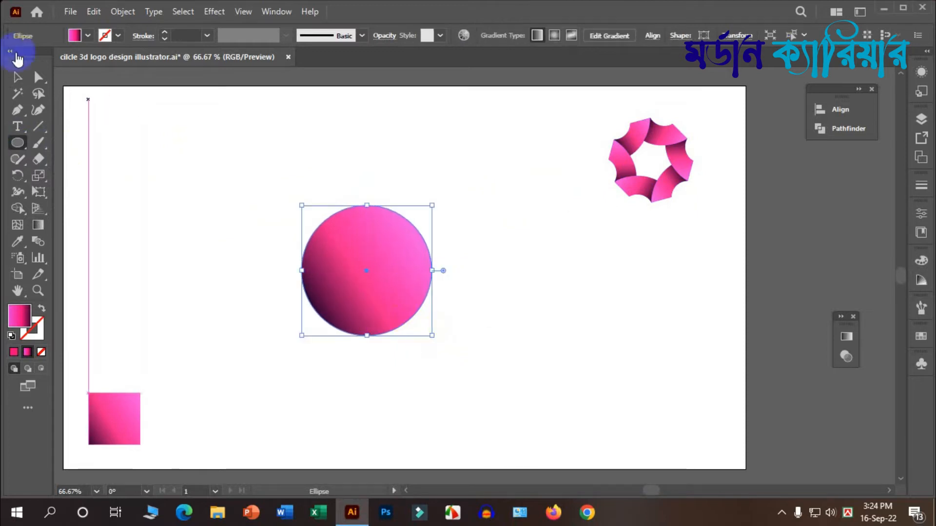
click(88, 36)
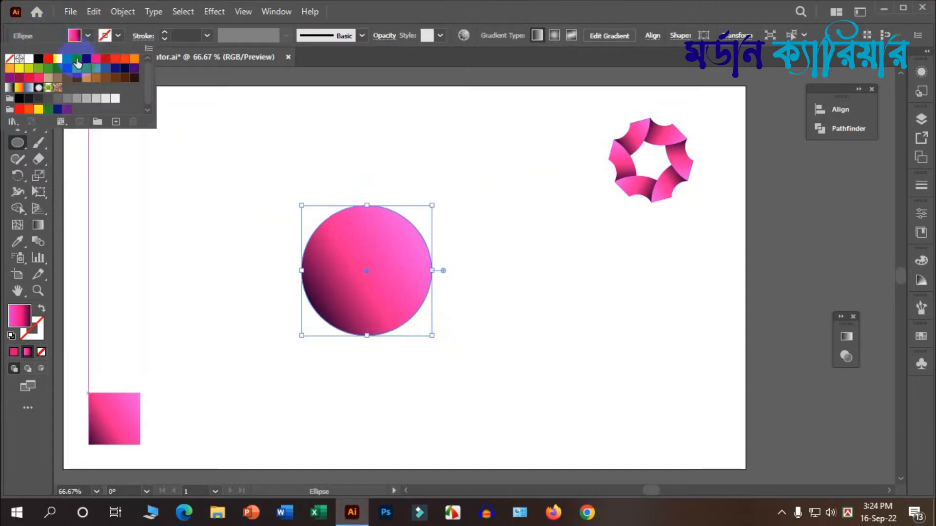
click(78, 63)
click(337, 214)
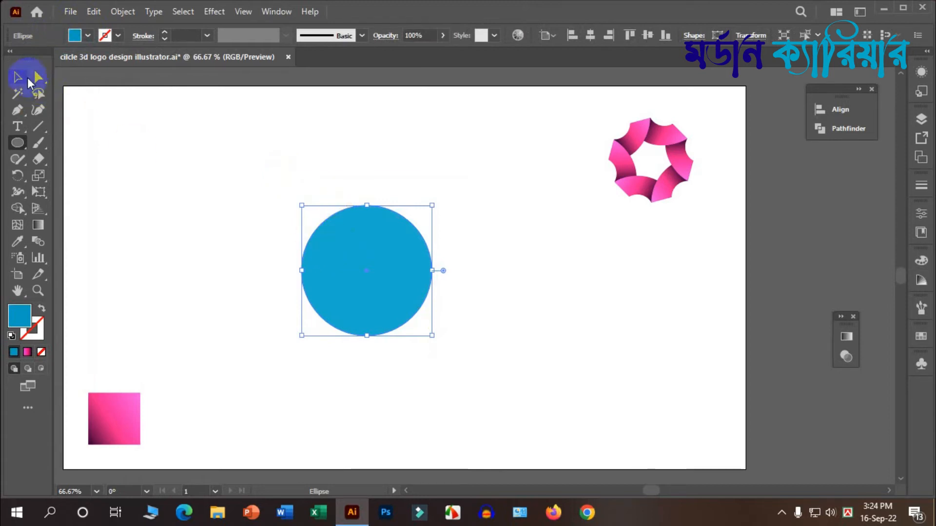
Step: Copy the blue circle and paste the duplicate in front at the same position
click(18, 77)
scroll(484, 274, down, 1)
click(484, 274)
scroll(284, 244, up, 2)
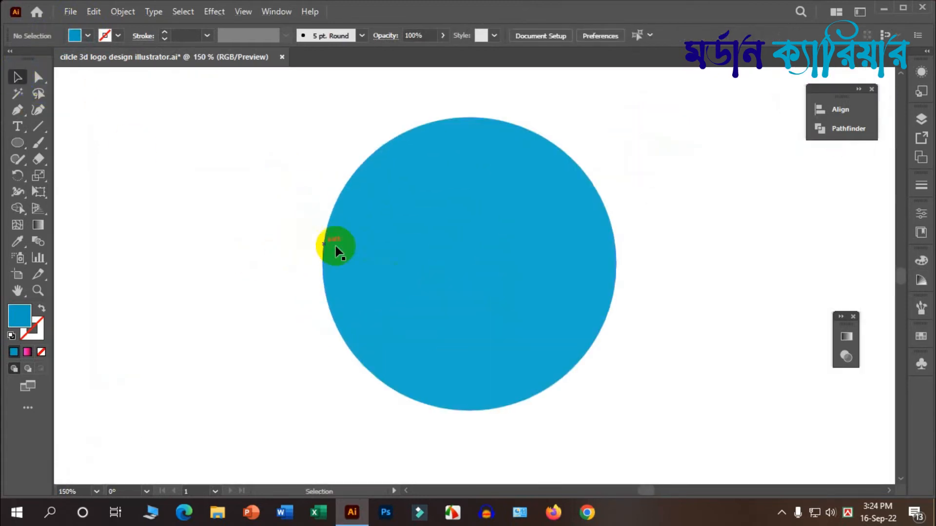
click(467, 237)
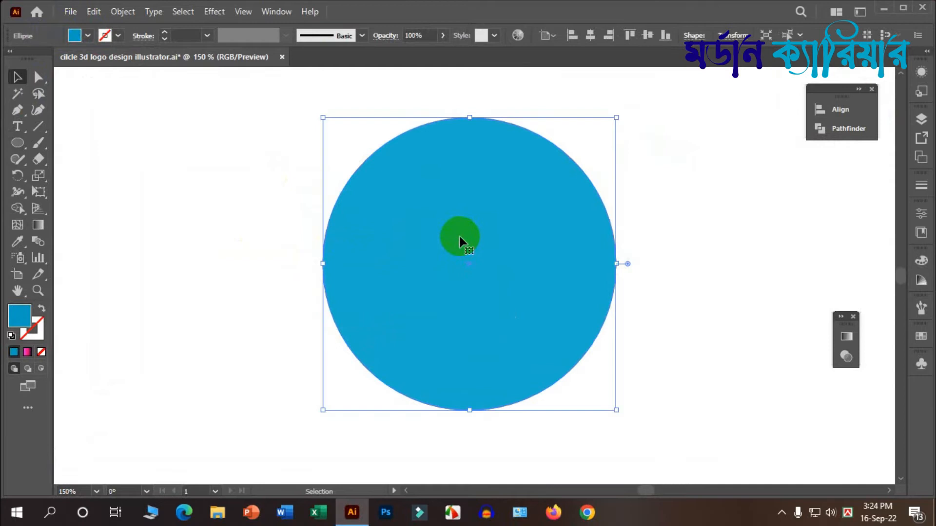
key(ctrl+c)
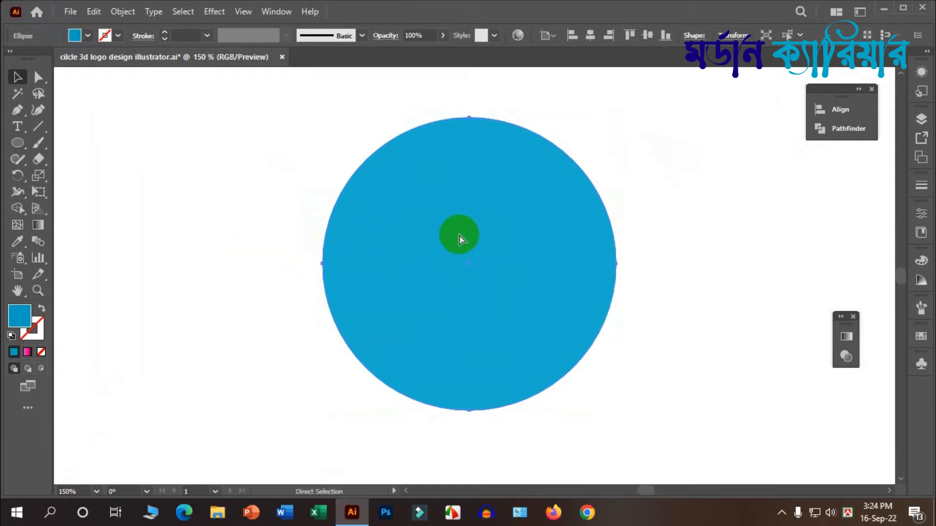
key(ctrl+f)
scroll(458, 232, up, 1)
scroll(458, 229, down, 2)
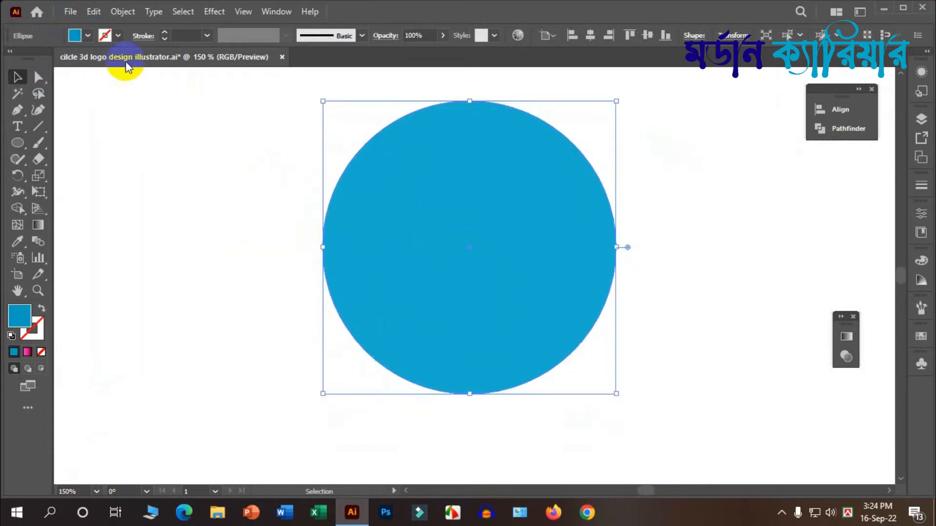
Step: Fill the front circle with red and shrink it about its centre to roughly 40% of the blue circle's diameter
click(89, 36)
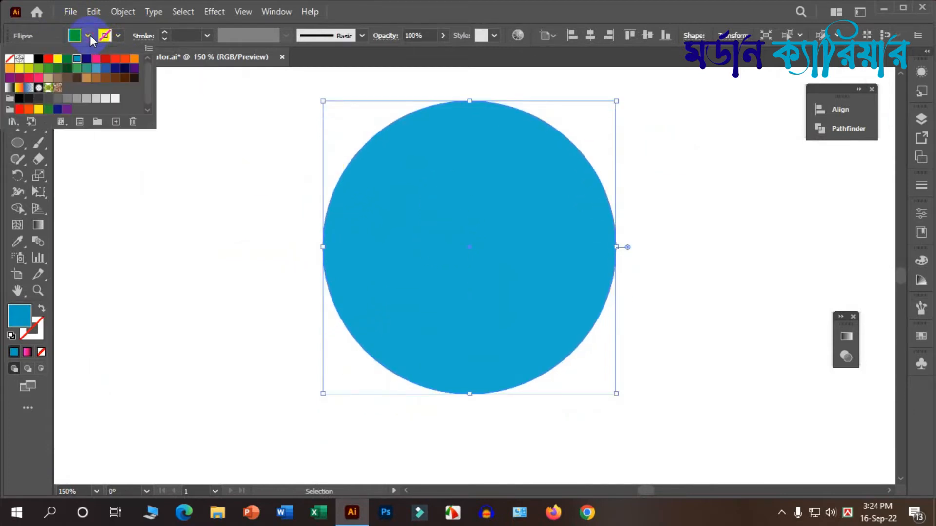
click(105, 68)
click(220, 168)
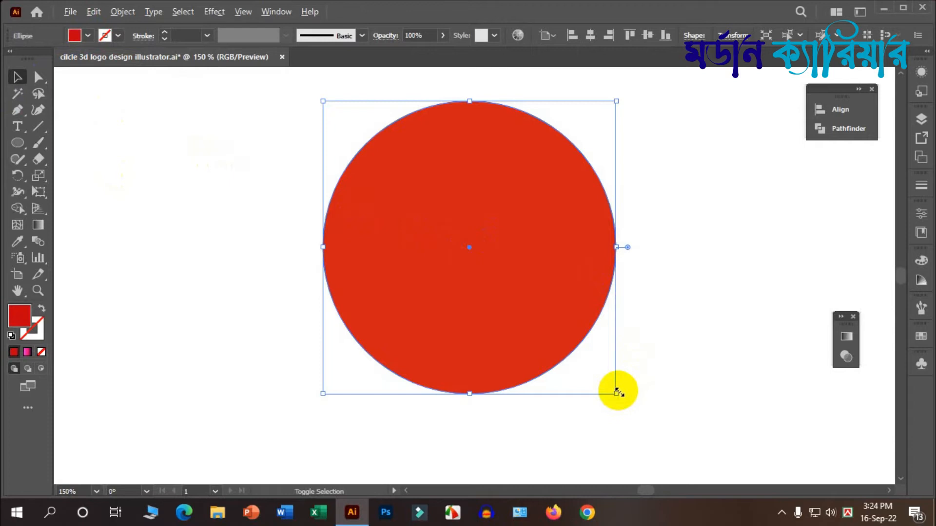
drag(617, 391, 537, 307)
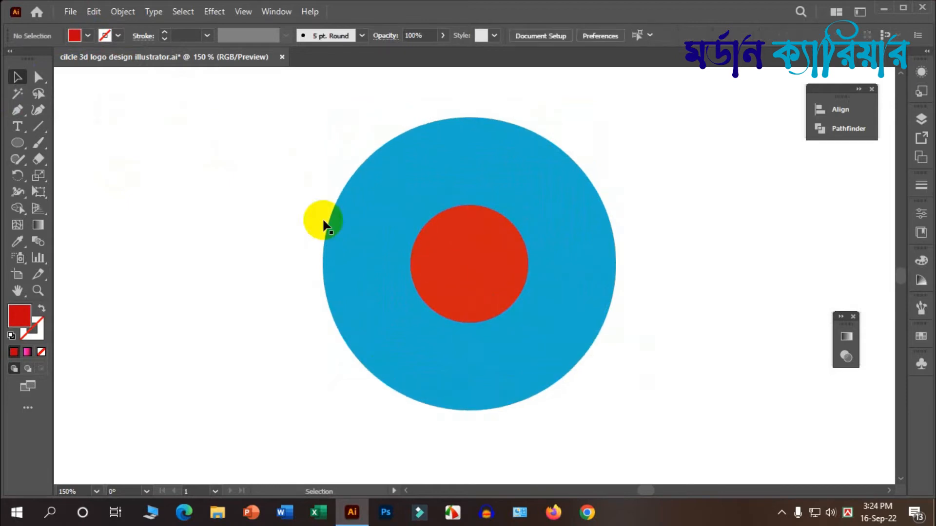
scroll(573, 275, down, 1)
scroll(504, 260, up, 1)
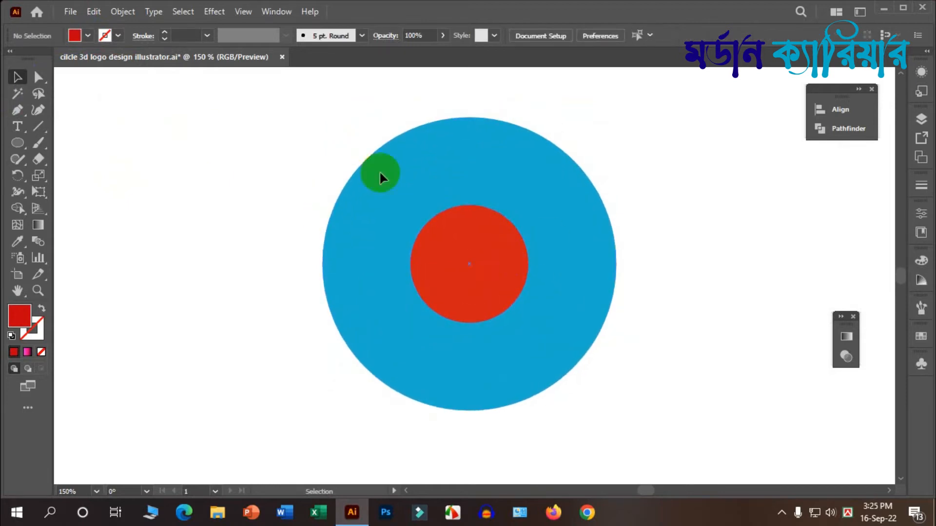
Step: Set up the Line Segment tool with no fill and a black 1 pt stroke
click(33, 128)
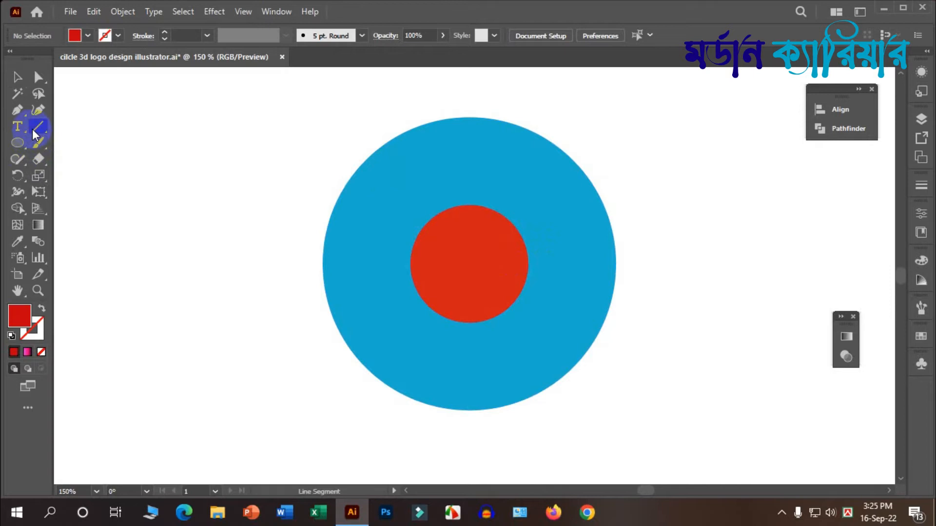
click(42, 310)
click(33, 328)
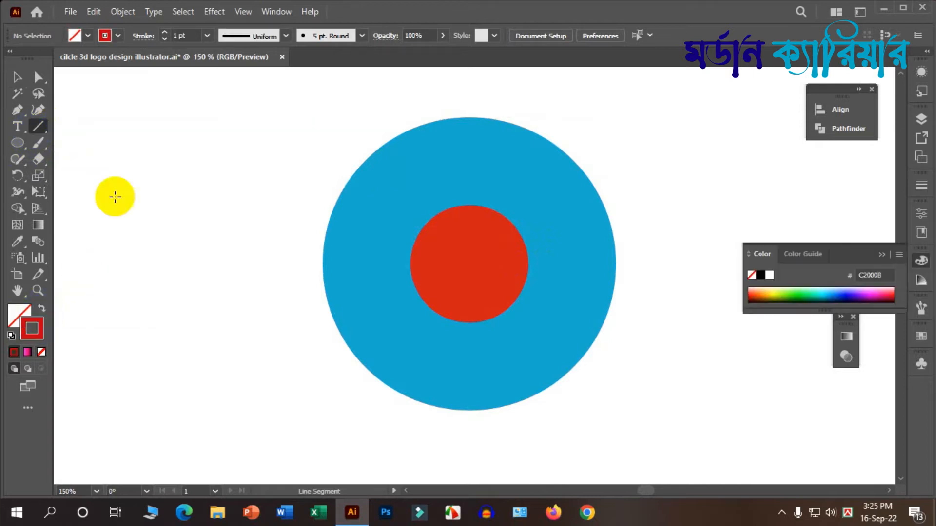
click(118, 36)
click(39, 76)
click(234, 164)
Step: Draw a vertical and a horizontal line crossing at the circles' centre, both extending past the blue circle's edge
scroll(424, 215, up, 2)
scroll(447, 204, down, 1)
scroll(478, 146, up, 1)
scroll(477, 140, down, 1)
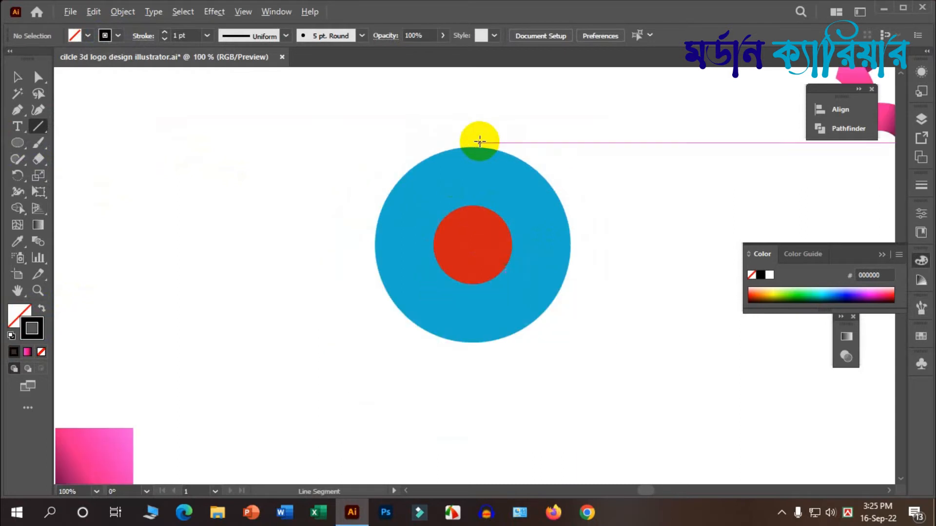
drag(471, 123, 472, 384)
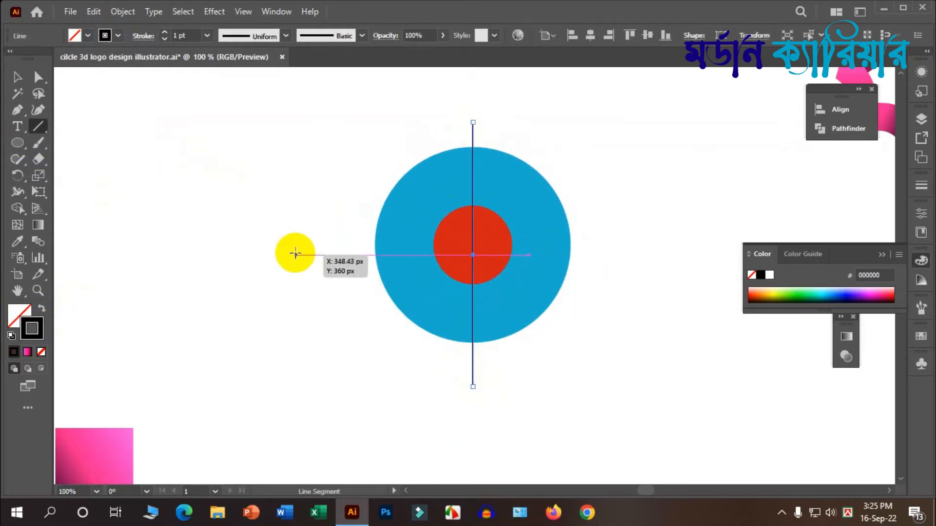
drag(305, 245, 615, 234)
Step: Select both circles and both lines and align them to each other's horizontal and vertical centres
click(41, 78)
drag(314, 157, 574, 331)
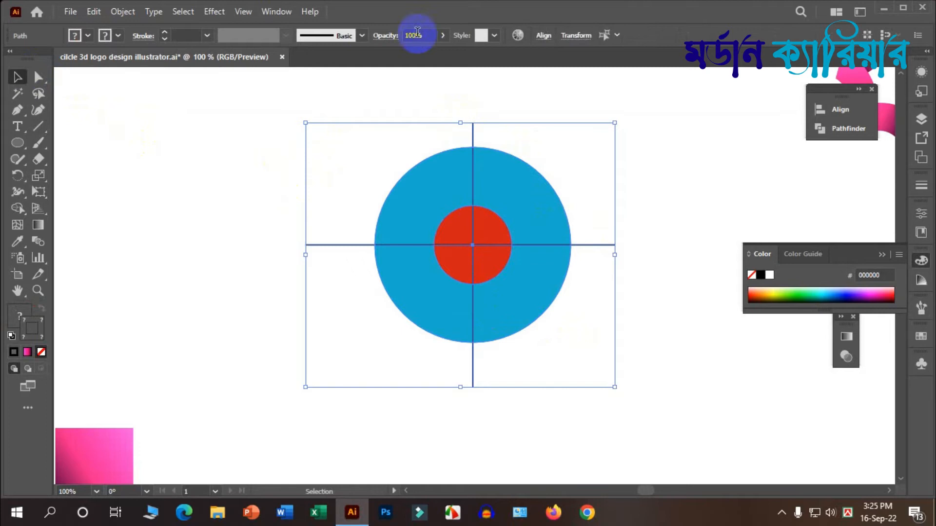
click(542, 35)
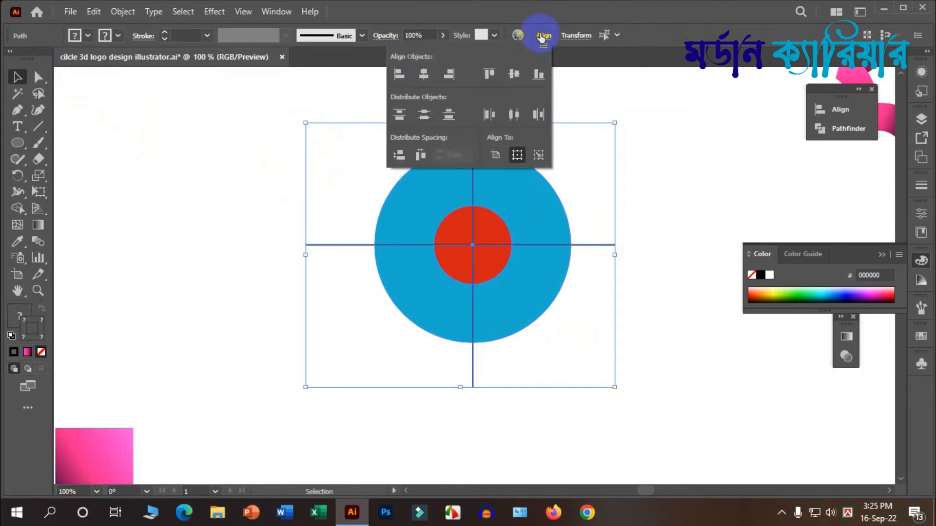
click(424, 74)
click(522, 72)
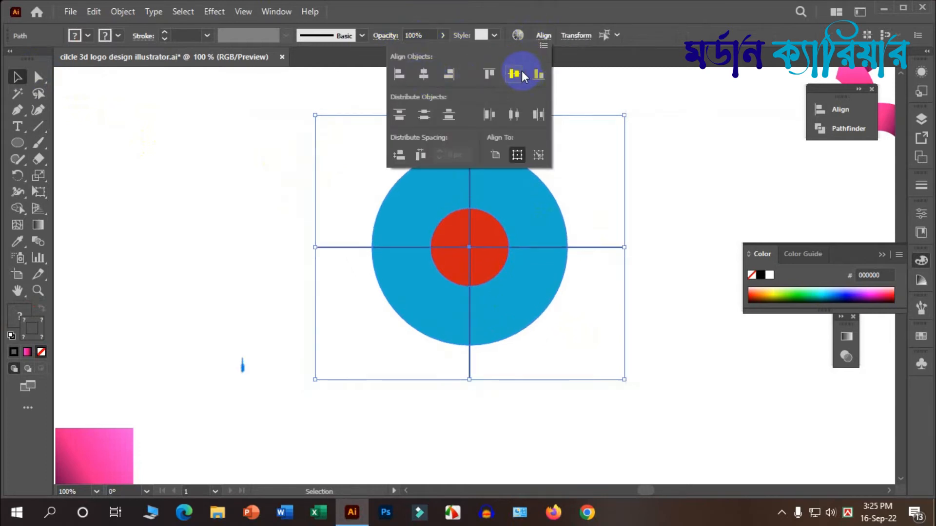
scroll(270, 203, down, 2)
click(268, 203)
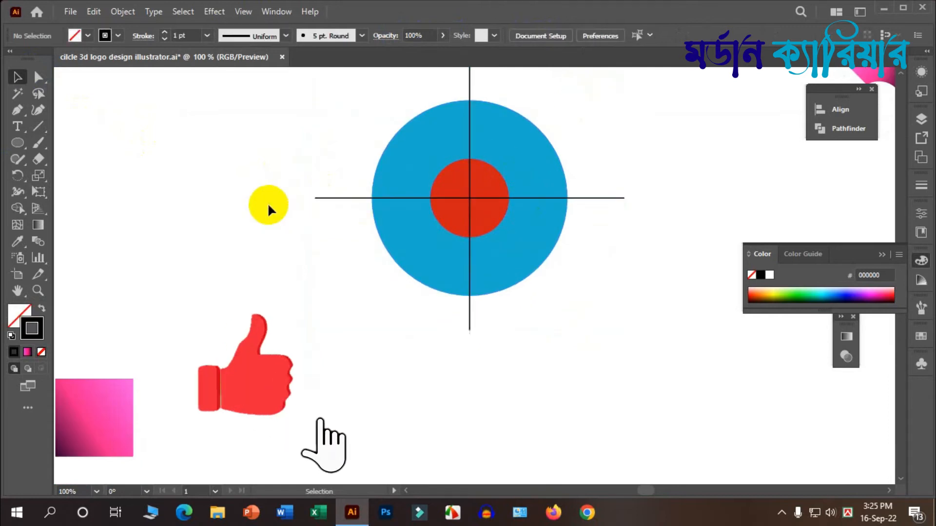
scroll(269, 203, up, 1)
drag(582, 330, 337, 144)
scroll(259, 246, up, 3)
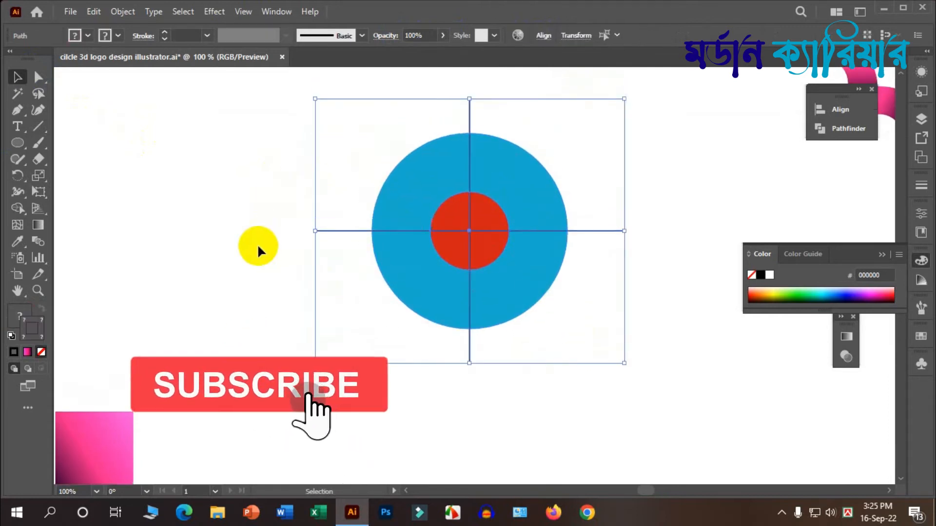
click(260, 244)
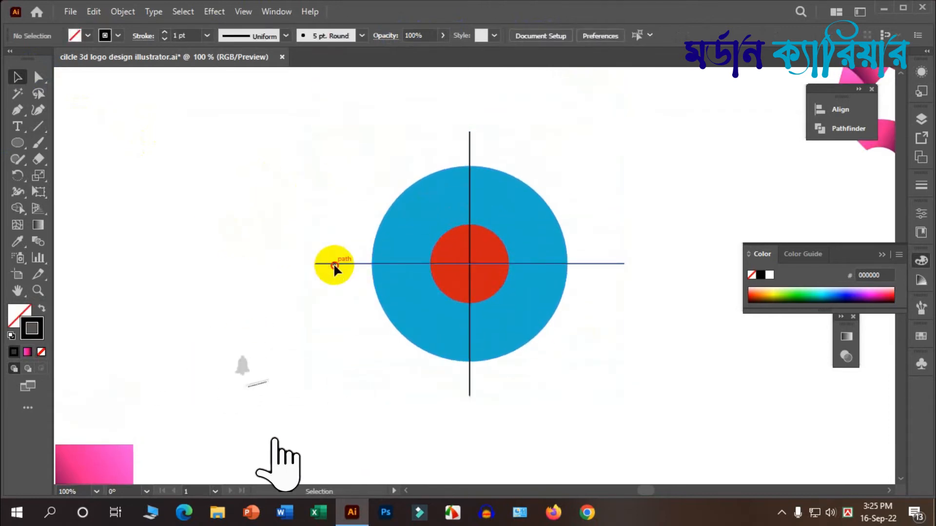
Step: Duplicate the two crossing lines in place and lock the duplicates
click(335, 265)
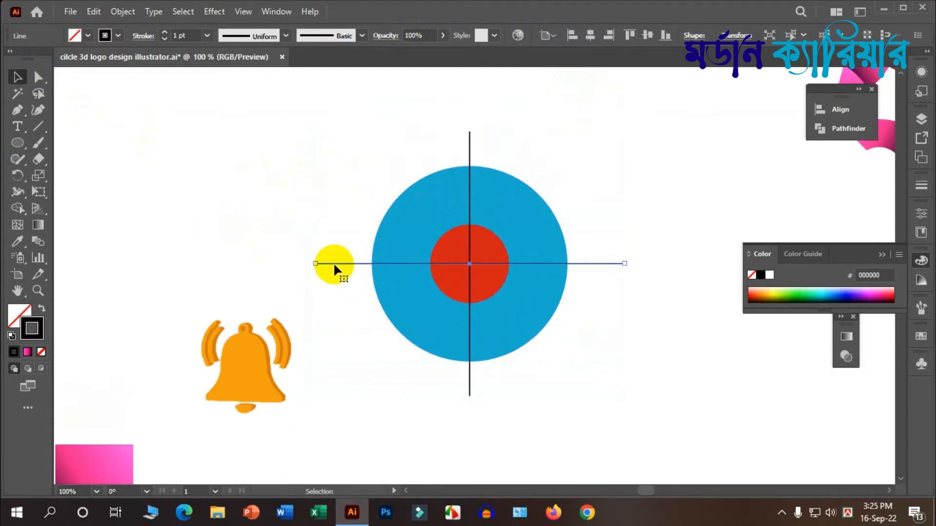
shift+click(470, 149)
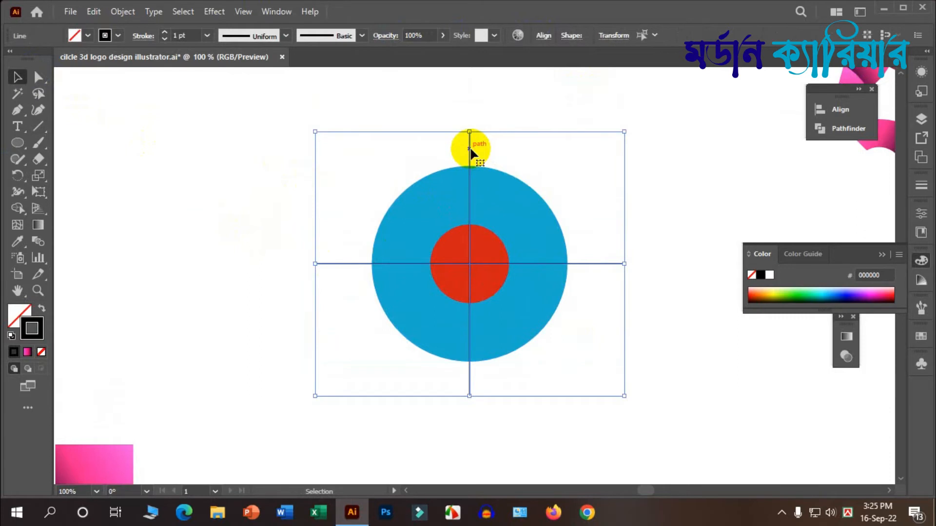
key(ctrl)
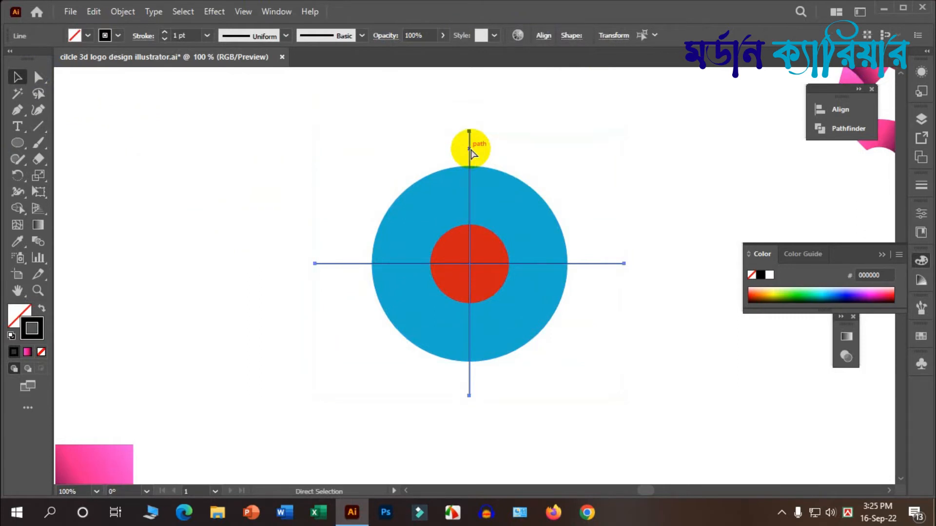
key(ctrl)
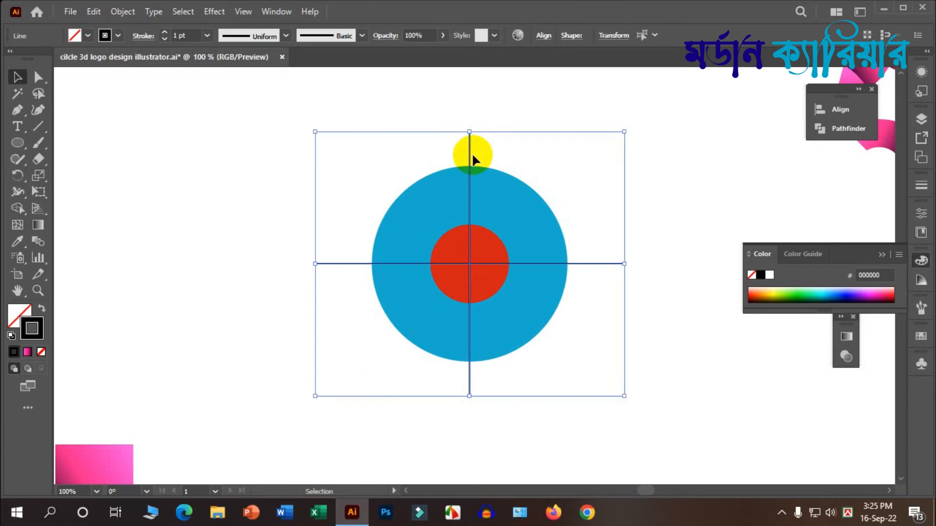
key(ctrl+shift+a)
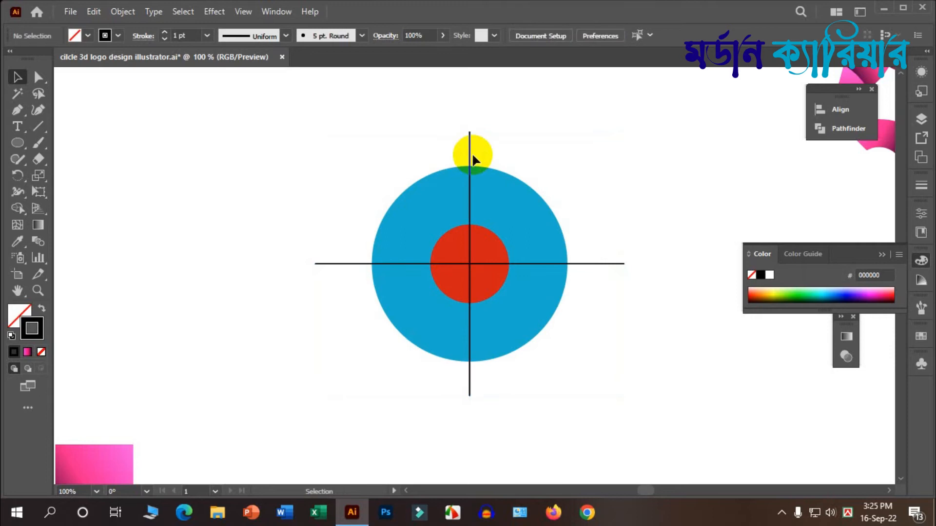
Step: Divide the circles along the crossing lines with Pathfinder and ungroup the resulting pieces
scroll(472, 155, down, 1)
drag(336, 138, 549, 359)
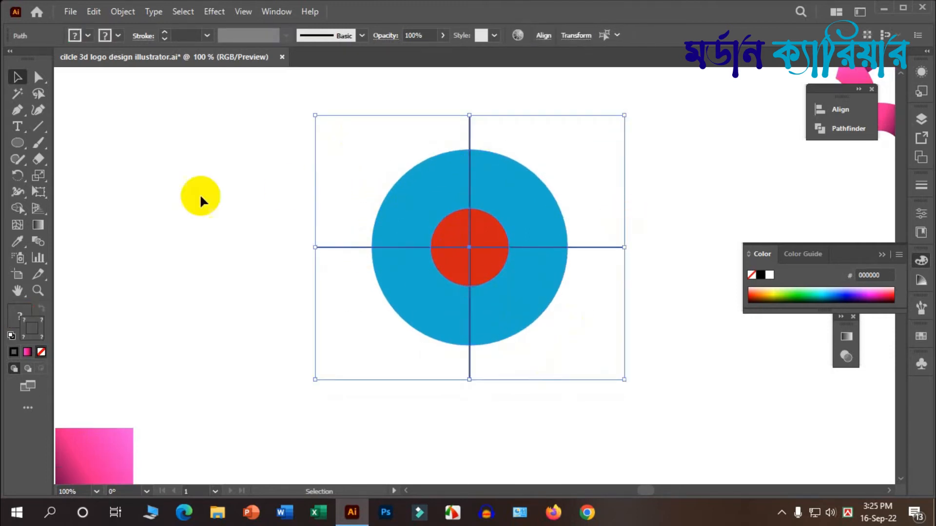
click(838, 126)
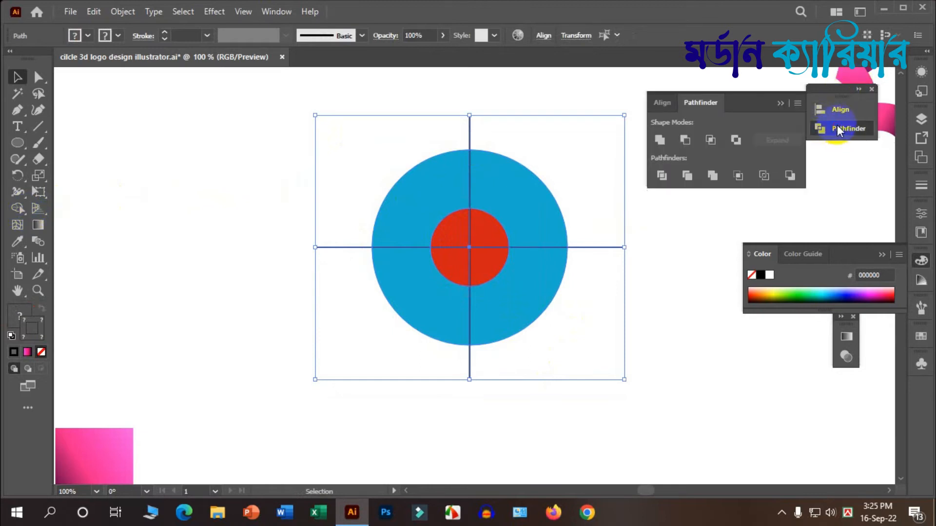
click(662, 175)
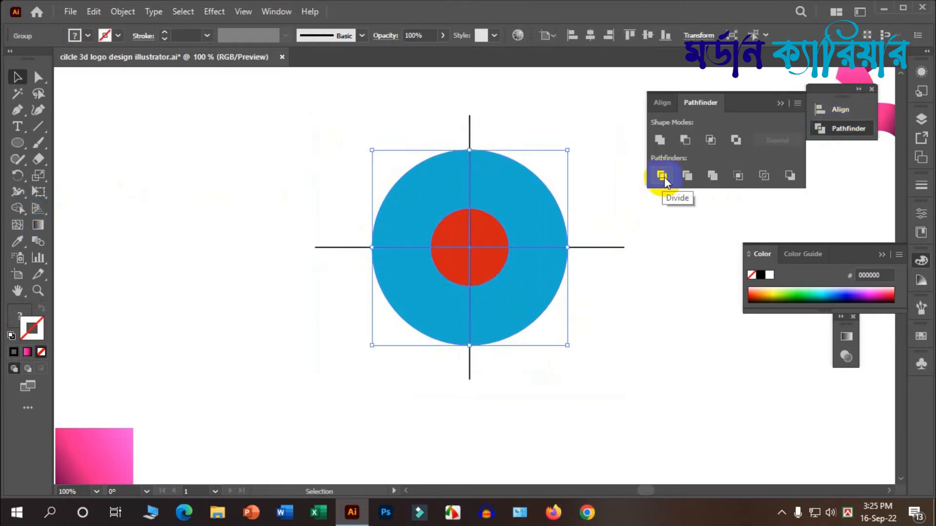
right_click(430, 195)
click(487, 309)
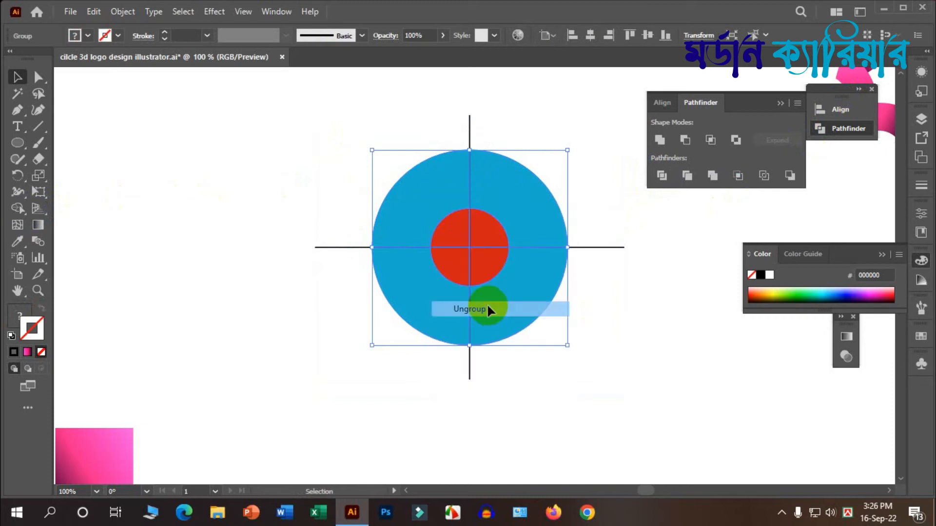
Step: Delete the blue and red circle pieces in both lower quadrants below the horizontal line
click(527, 322)
key(ctrl+plus)
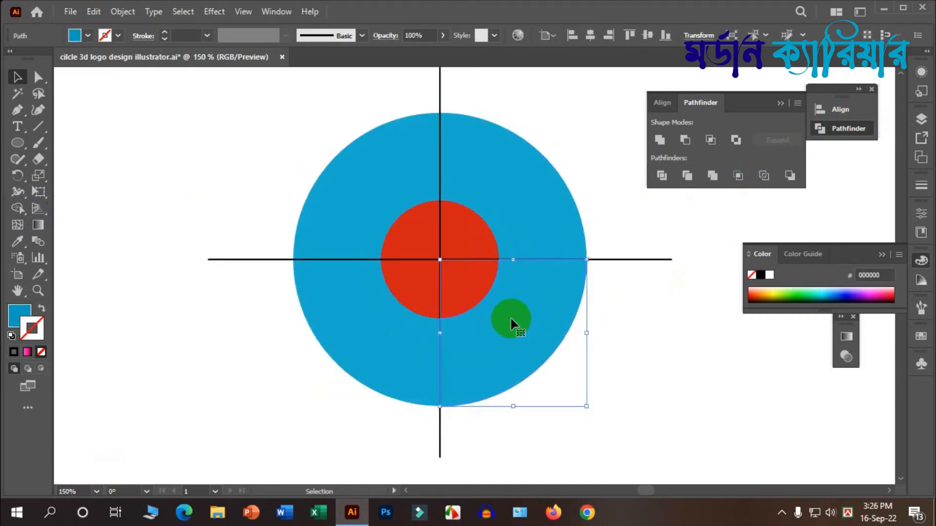
key(Delete)
click(483, 292)
key(Delete)
click(376, 299)
key(Delete)
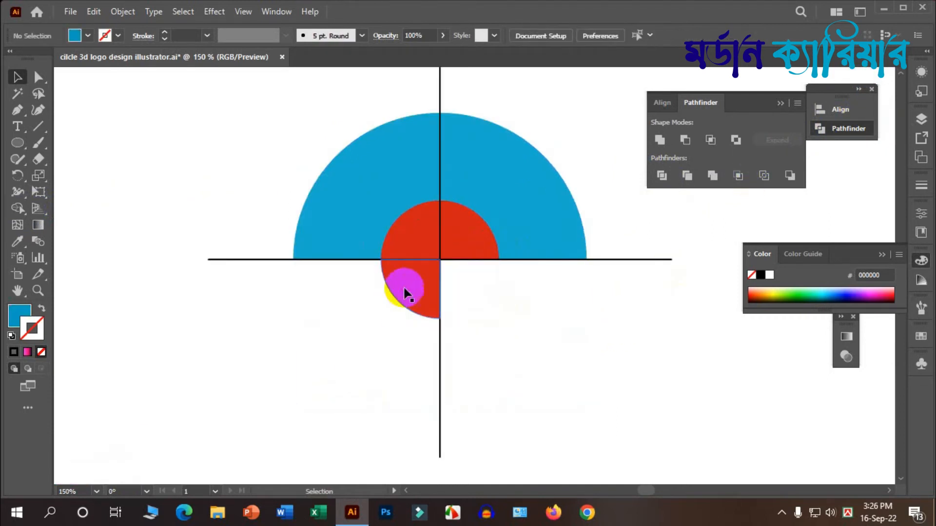
click(404, 292)
key(Delete)
Step: Delete the upper-right red and blue pieces and the upper-left red piece, keeping only the upper-left blue quarter ring
click(453, 241)
key(Delete)
click(530, 204)
key(Delete)
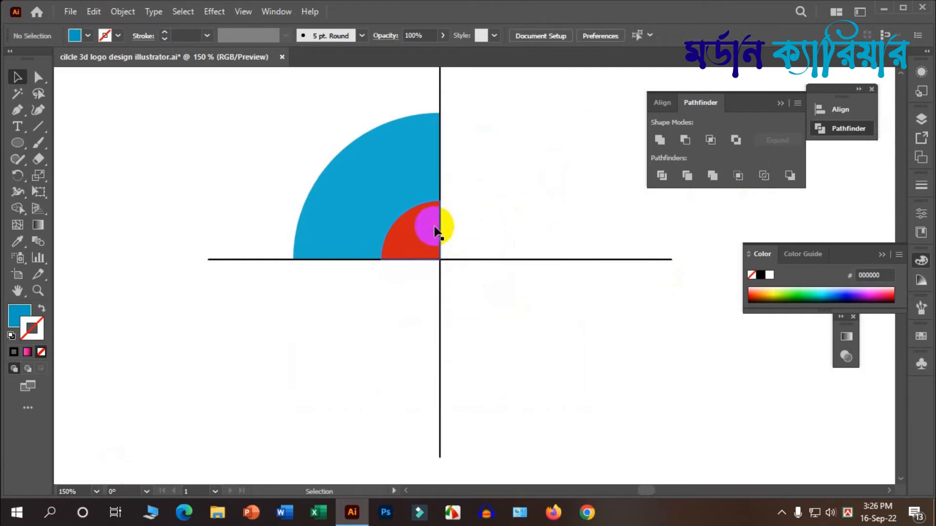
click(435, 233)
key(Delete)
Step: Reflect the blue quarter ring across the horizontal axis and rotate it 90° counterclockwise so its cutout faces the upper left
scroll(455, 251, up, 1)
click(425, 202)
click(450, 196)
drag(442, 110, 510, 165)
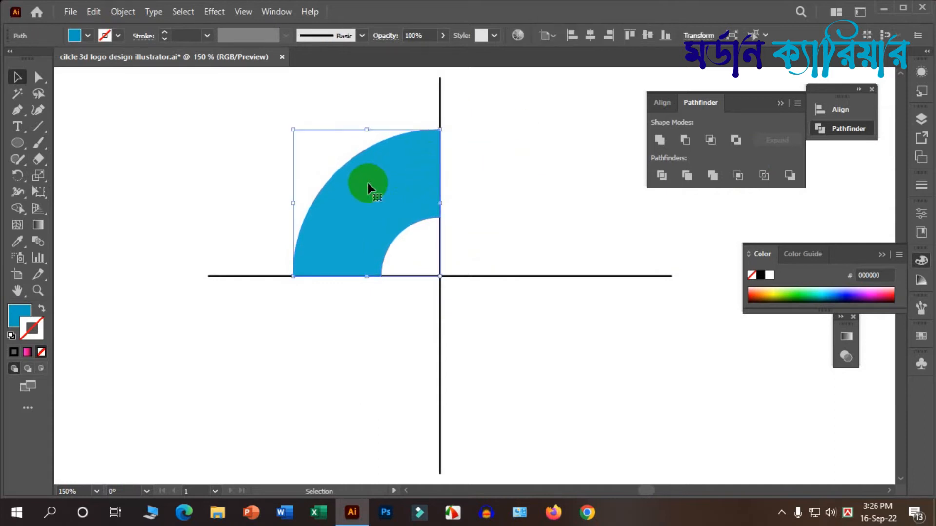
right_click(368, 185)
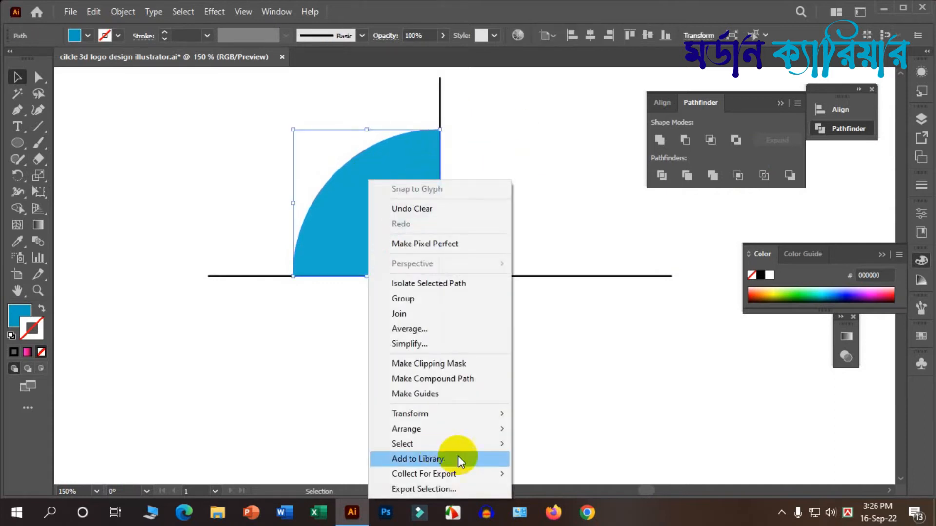
mouse_move(415, 415)
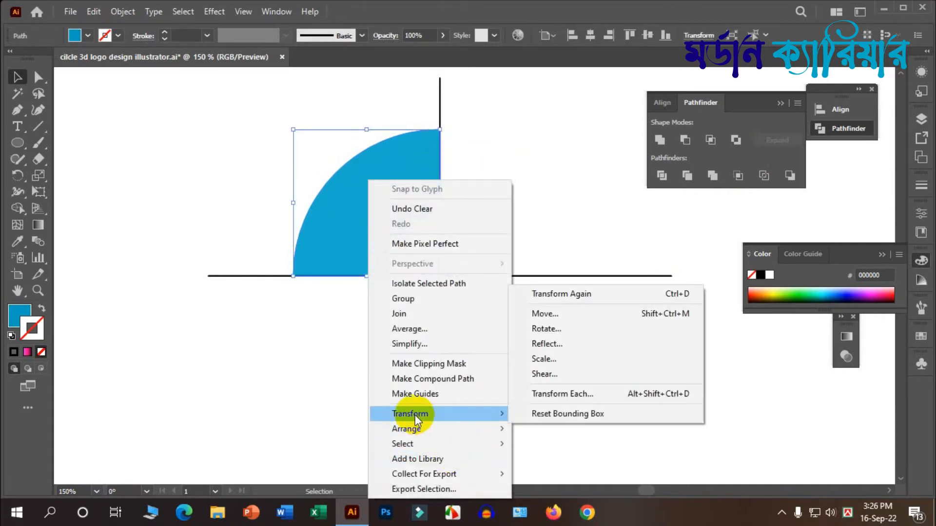
click(575, 344)
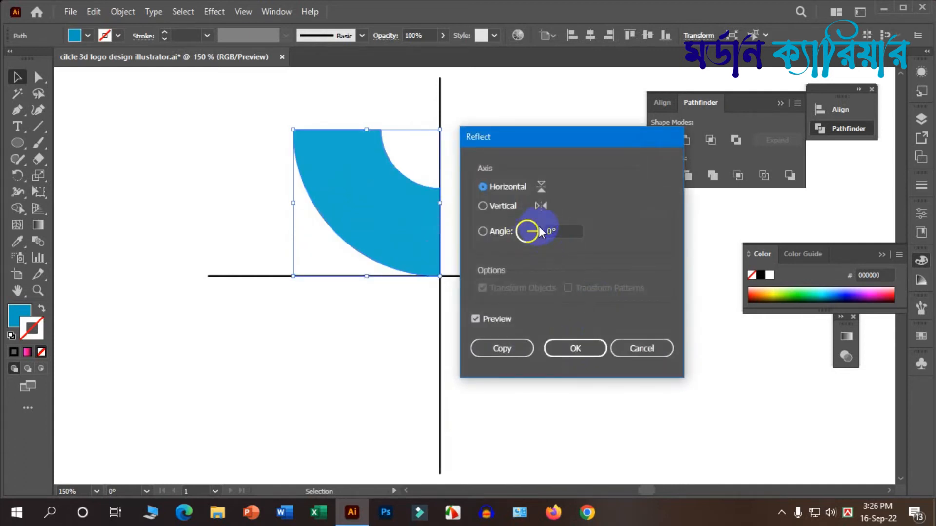
click(483, 188)
click(574, 349)
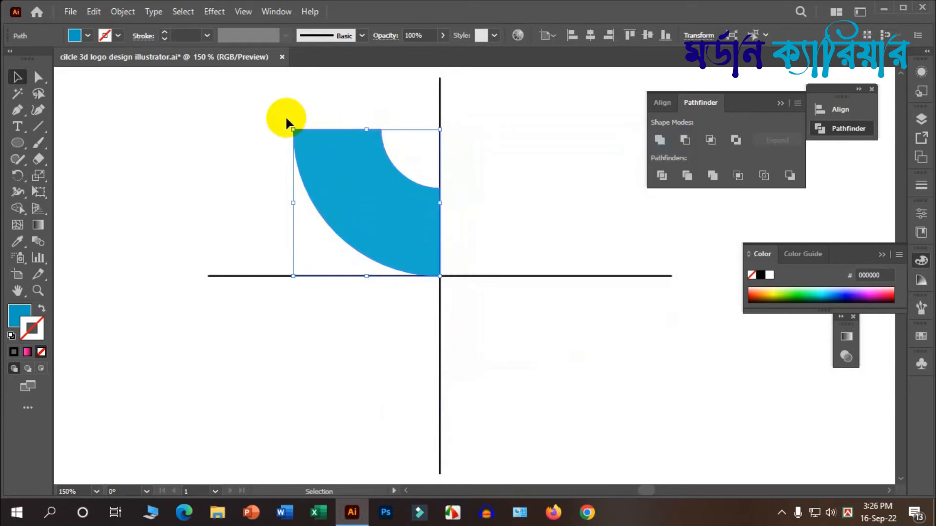
drag(292, 121, 278, 244)
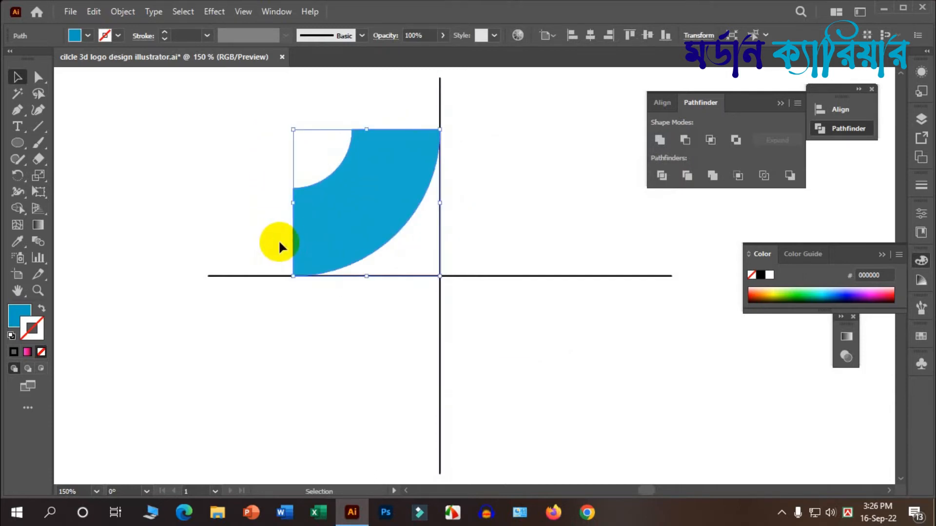
click(528, 188)
Step: Create a copy of the blue segment rotated 60° about the intersection of the crossing lines
click(373, 186)
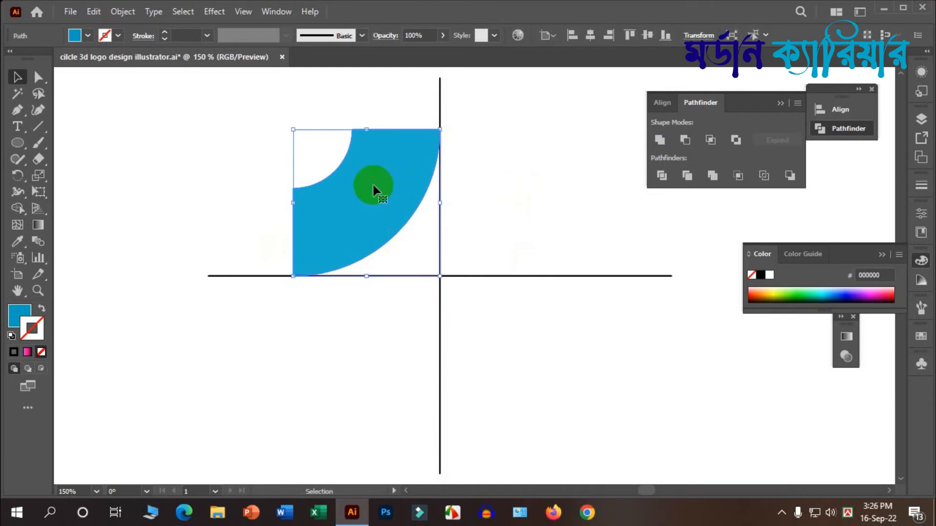
click(21, 174)
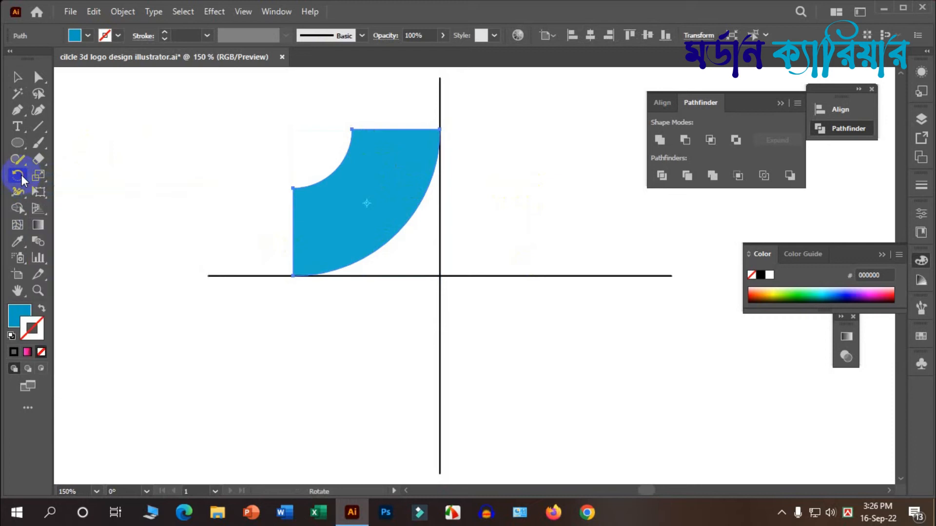
alt+click(440, 276)
double_click(679, 236)
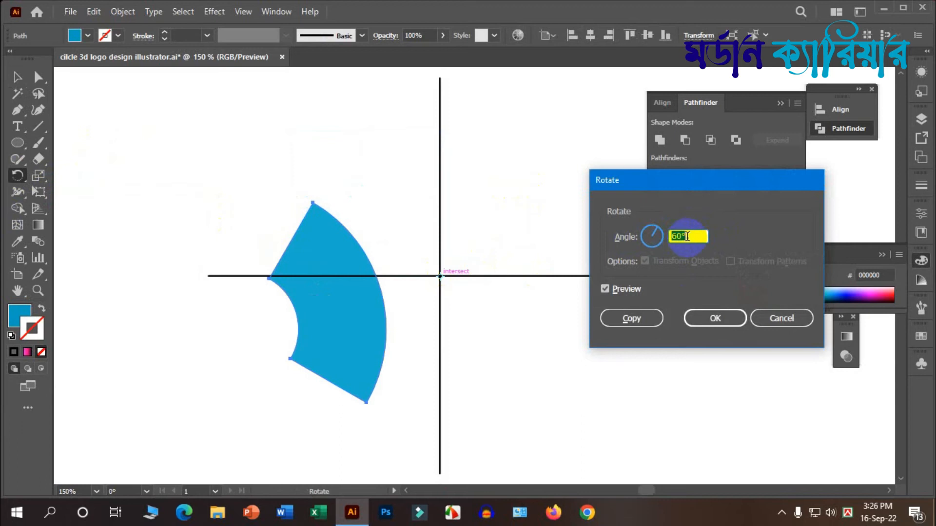
click(632, 317)
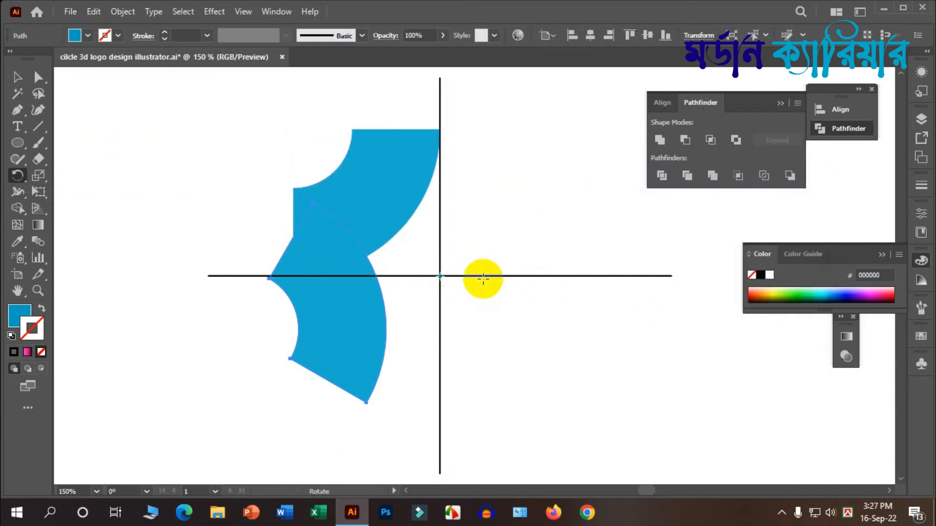
Step: Repeat the rotated copy four more times to complete the ring of six segments
key(ctrl+d)
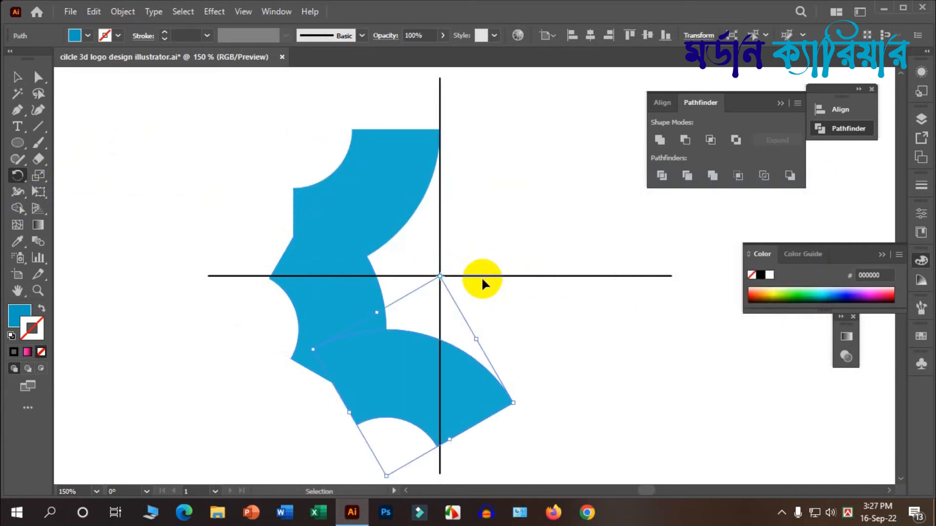
key(ctrl+d)
key(ctrl+d)
key(ctrl+d)
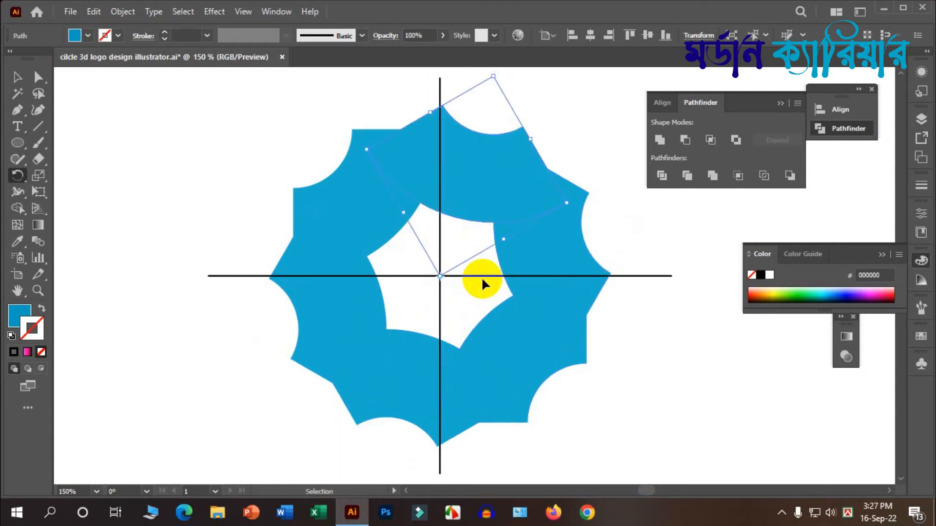
click(18, 77)
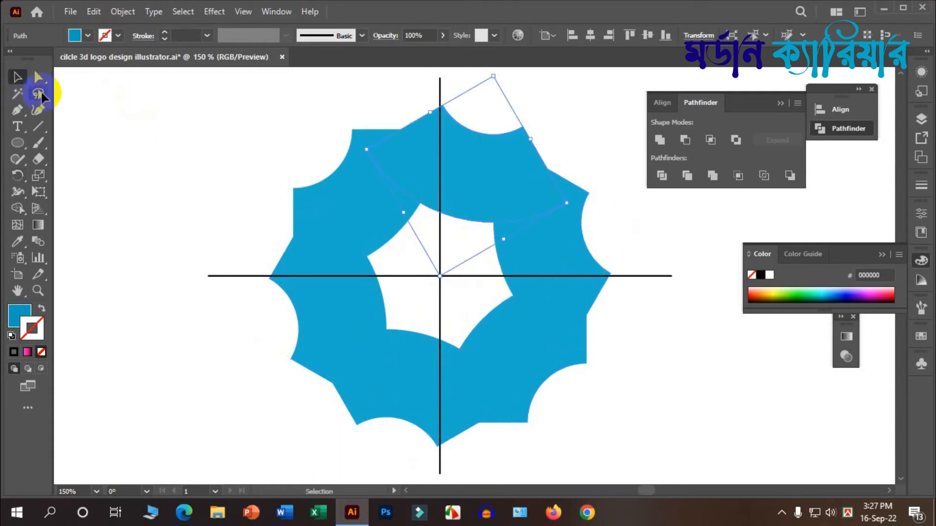
click(420, 210)
Step: Unlock the crossing guide lines and delete them from the artwork
scroll(487, 271, down, 1)
scroll(493, 268, down, 2)
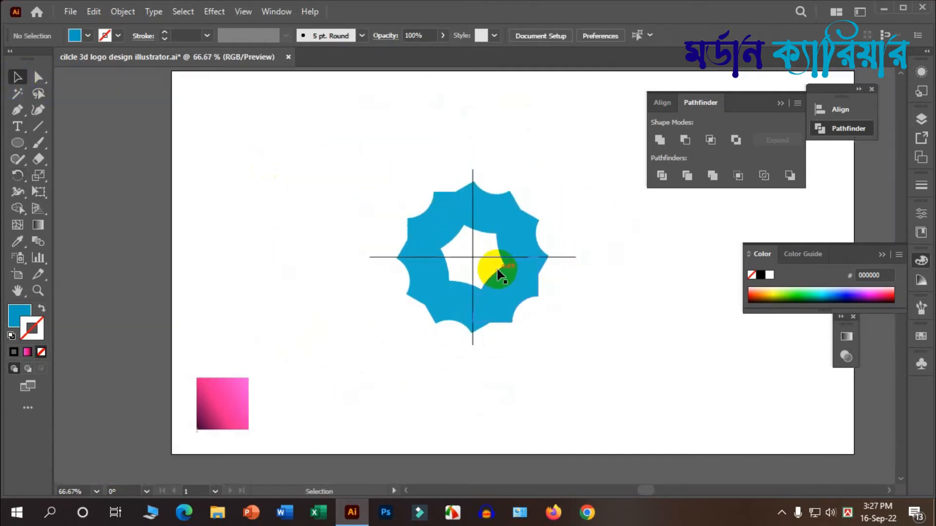
scroll(530, 285, up, 1)
key(a)
key(ctrl+alt+2)
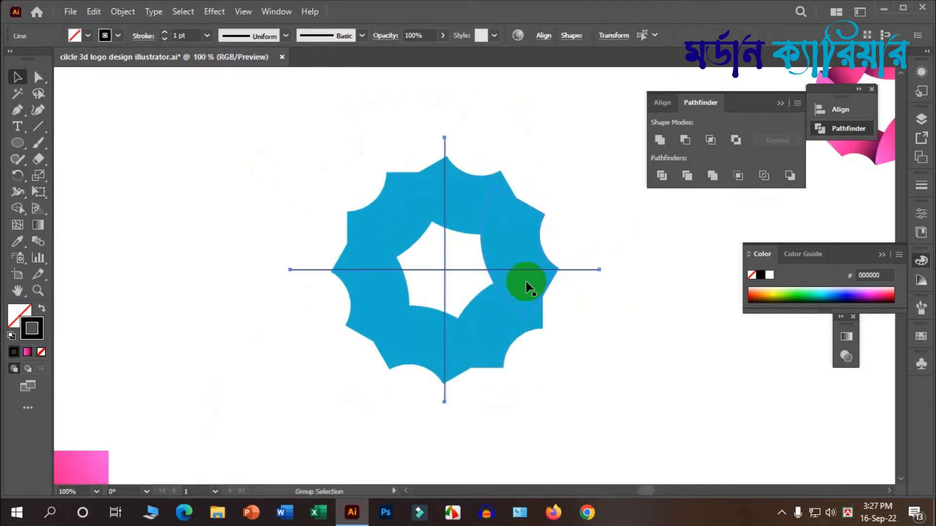
click(701, 405)
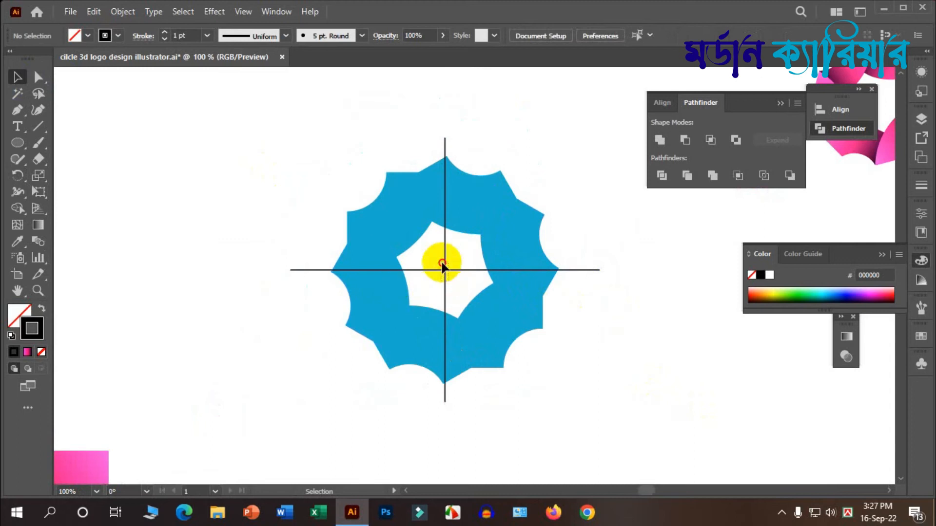
click(434, 248)
key(Delete)
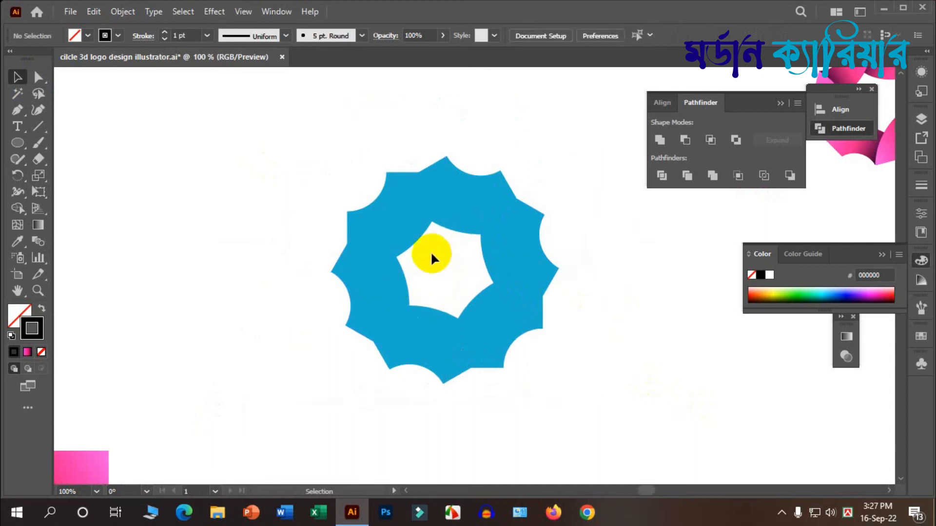
Step: Select all six segments, move them about 20 px to the left and set their opacity to 57%
scroll(342, 238, down, 1)
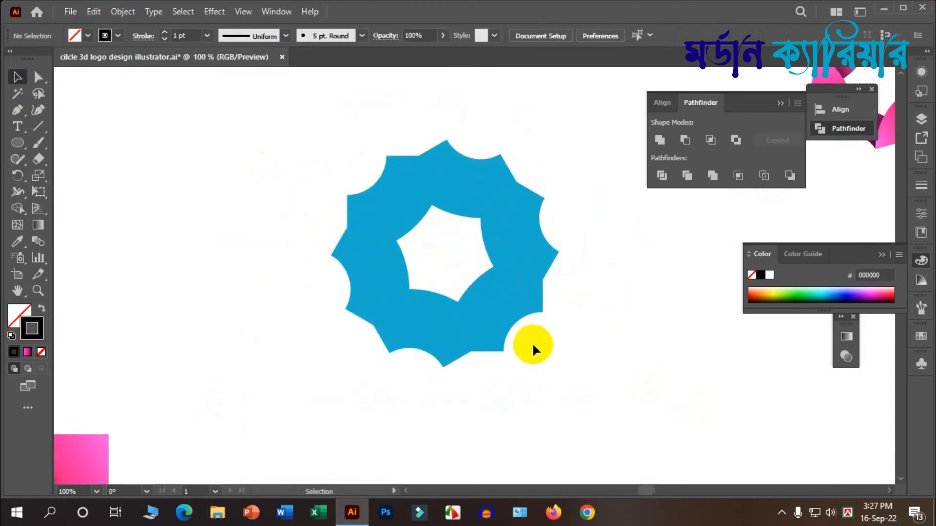
click(371, 187)
drag(466, 188, 449, 190)
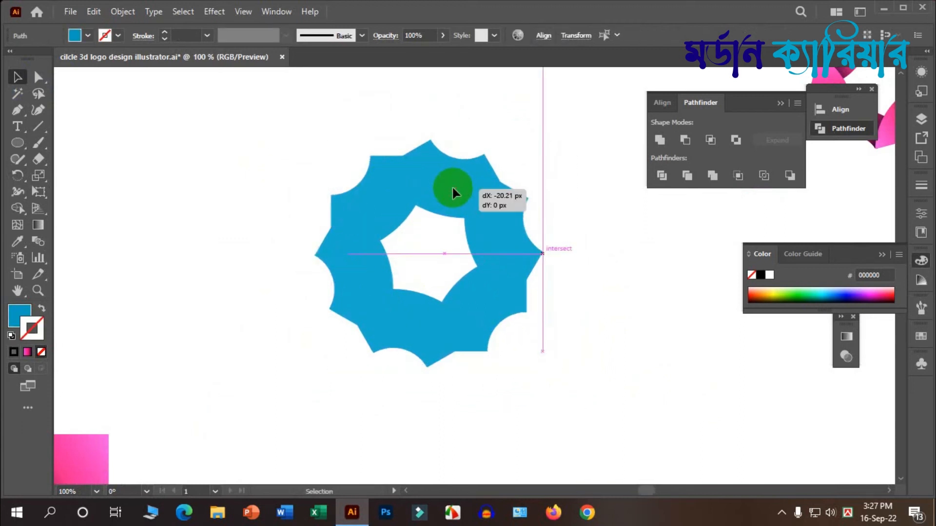
click(443, 35)
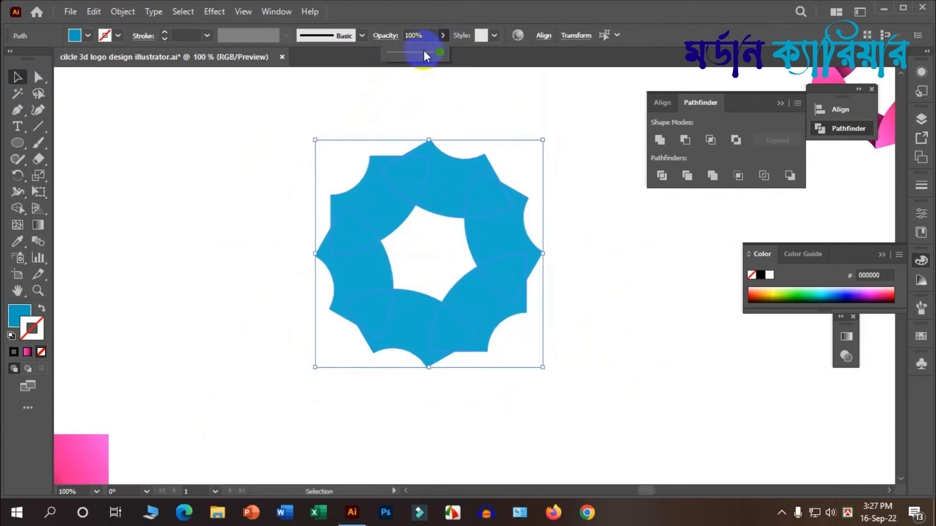
click(419, 51)
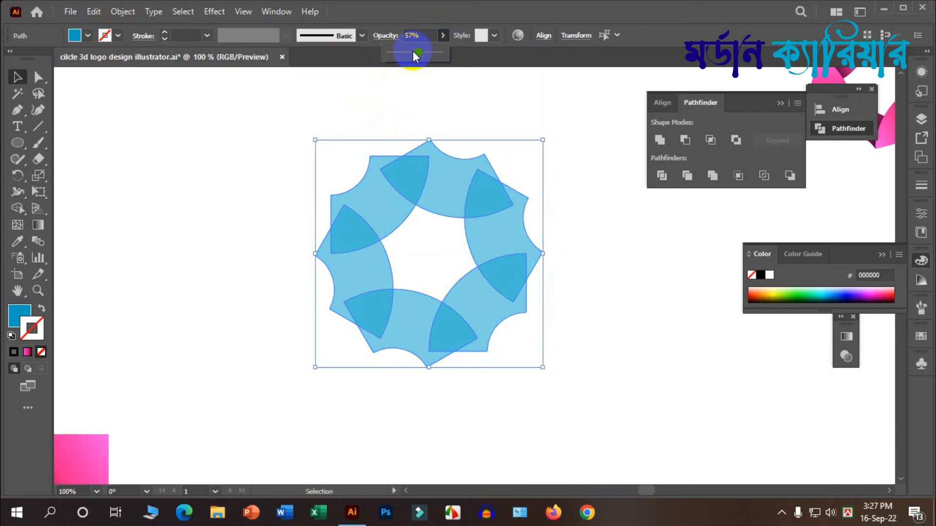
click(478, 98)
Step: Move the upper-left segment's top-right anchor point onto the outer tip of the neighbouring top segment
key(ctrl+equal)
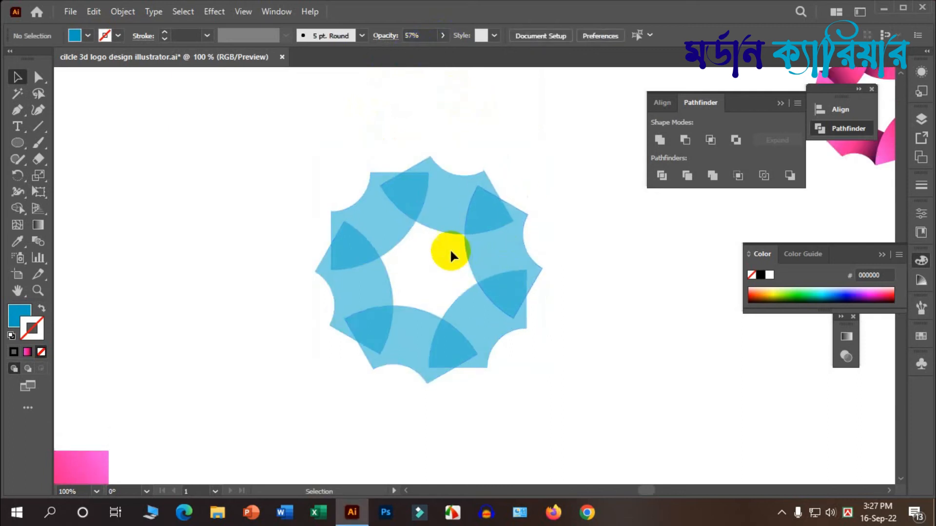
scroll(435, 244, up, 1)
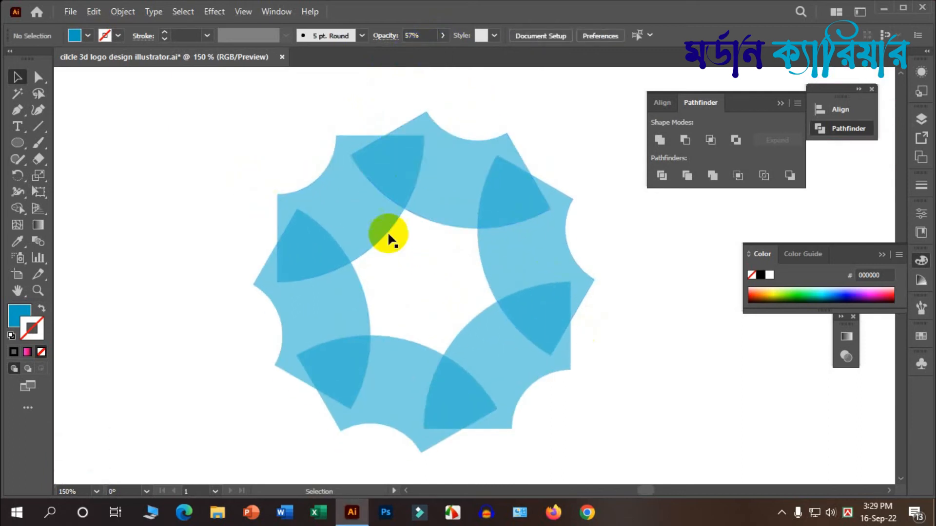
click(355, 191)
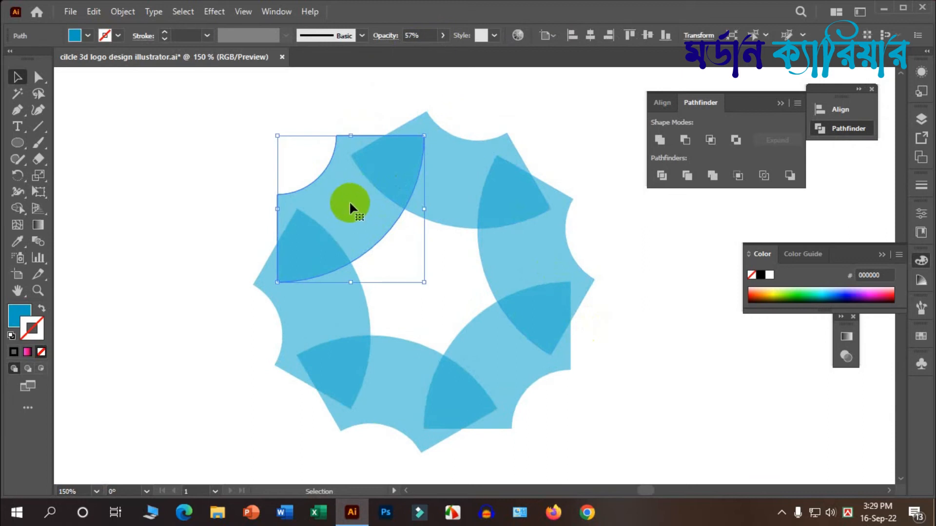
key(a)
click(423, 137)
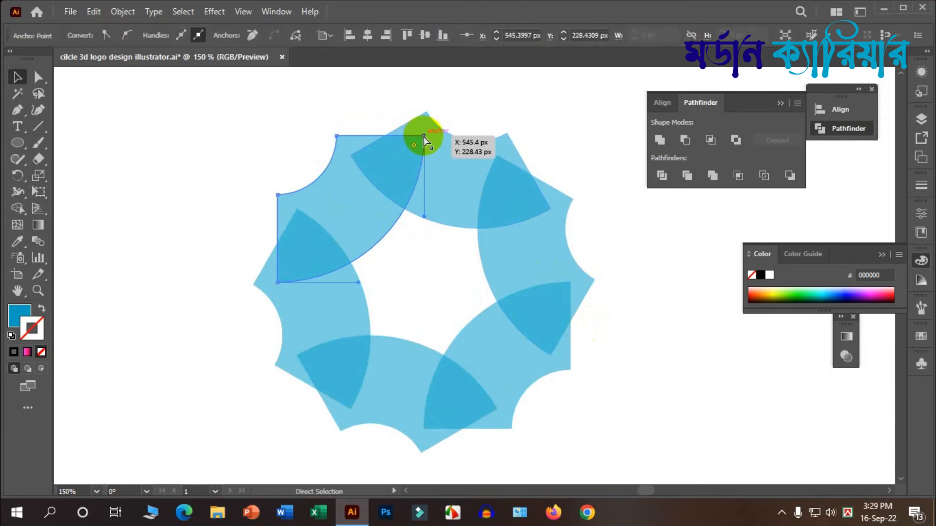
drag(424, 137, 427, 114)
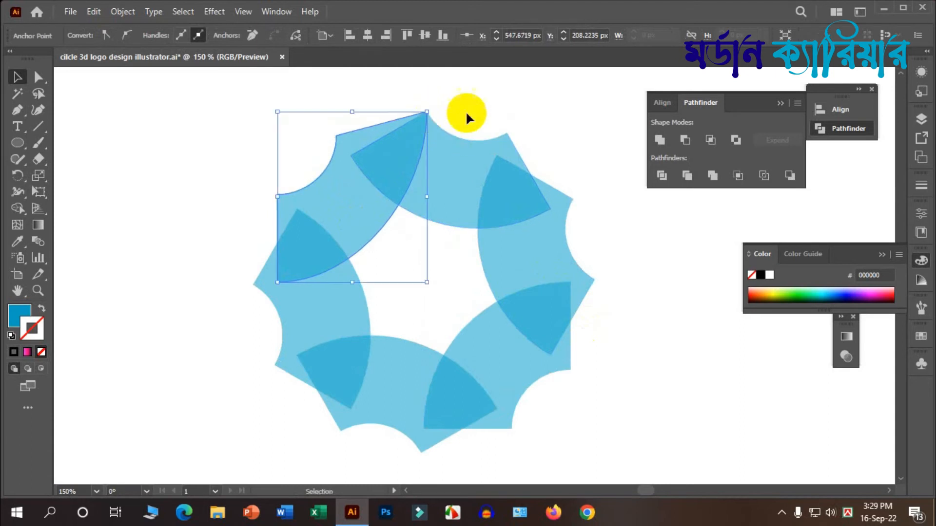
click(554, 102)
Step: Move the top segment's right-hand inner anchor point onto the upper outer corner of the right segment
click(441, 194)
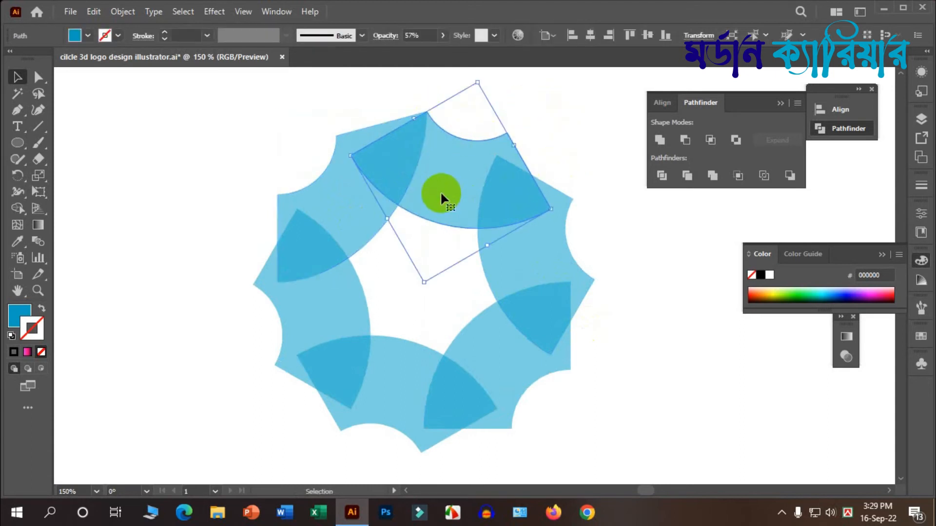
key(a)
click(551, 210)
drag(551, 209, 572, 201)
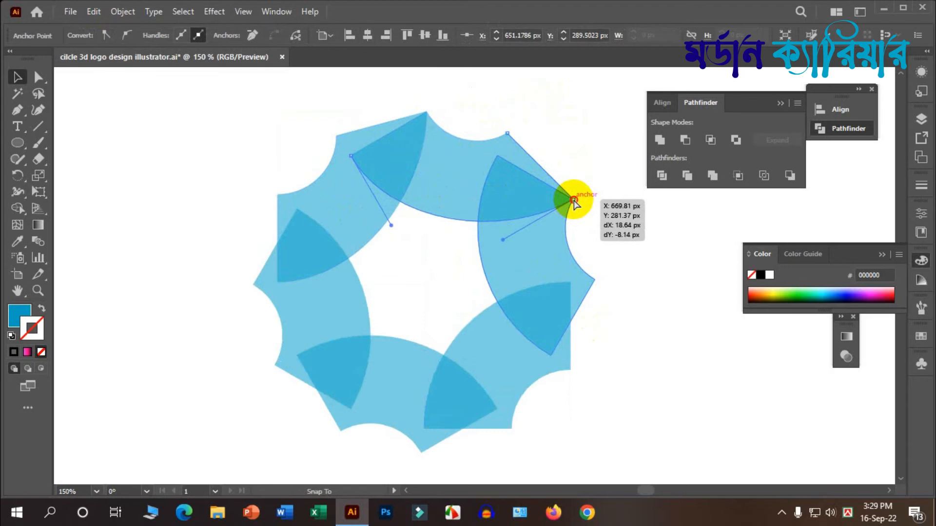
drag(574, 200, 574, 201)
click(657, 251)
Step: Move the right segment's lowest anchor point onto the outer corner of the lower-right segment
scroll(585, 291, down, 2)
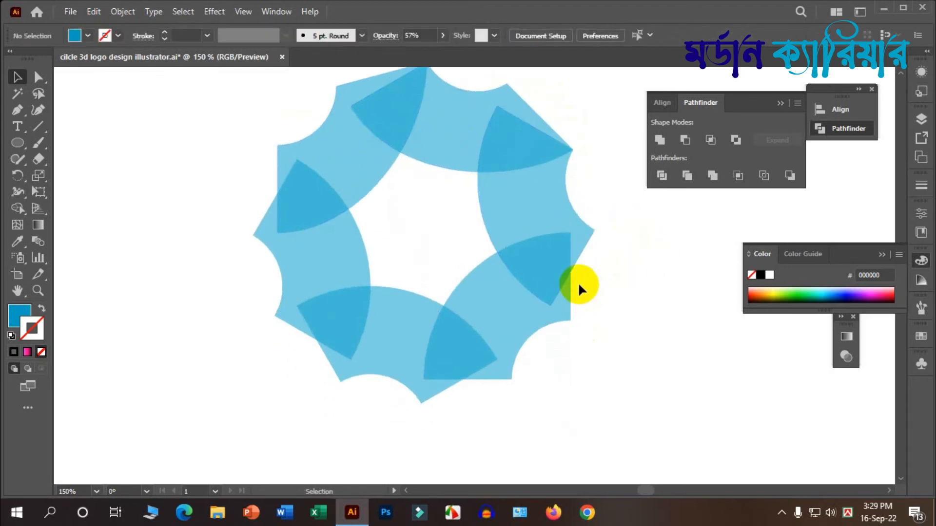
click(535, 214)
key(a)
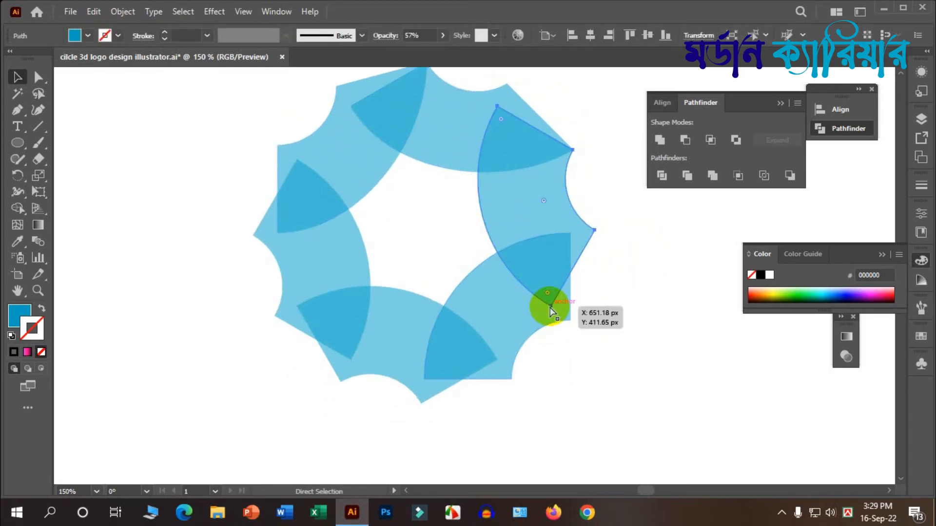
click(550, 309)
drag(551, 308, 569, 327)
Step: Move the lower-right segment's lower-left anchor point onto the lowest tip of the neighbouring bottom segment
click(516, 328)
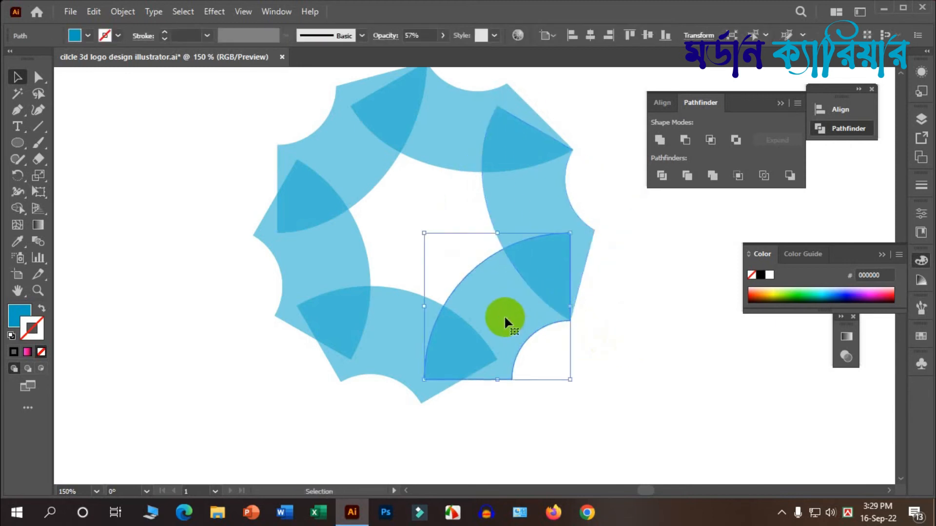
click(423, 379)
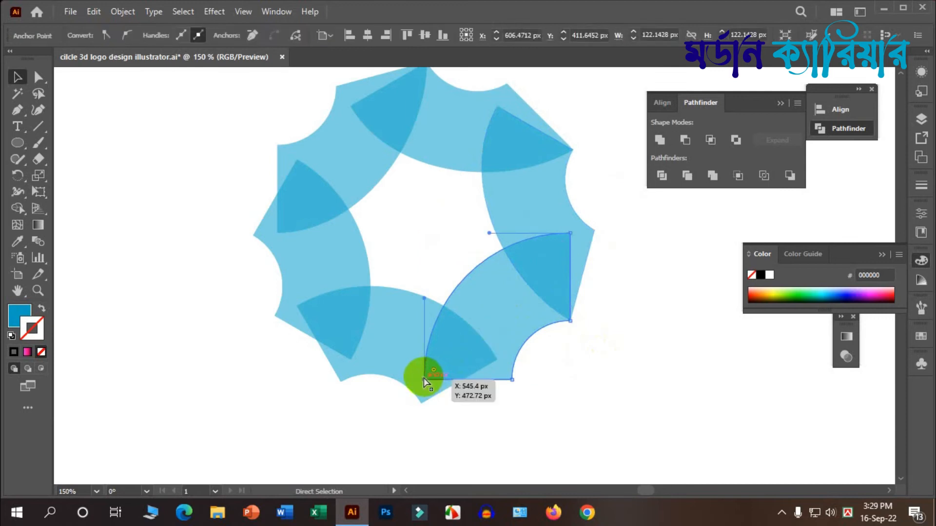
drag(423, 379, 418, 404)
click(359, 388)
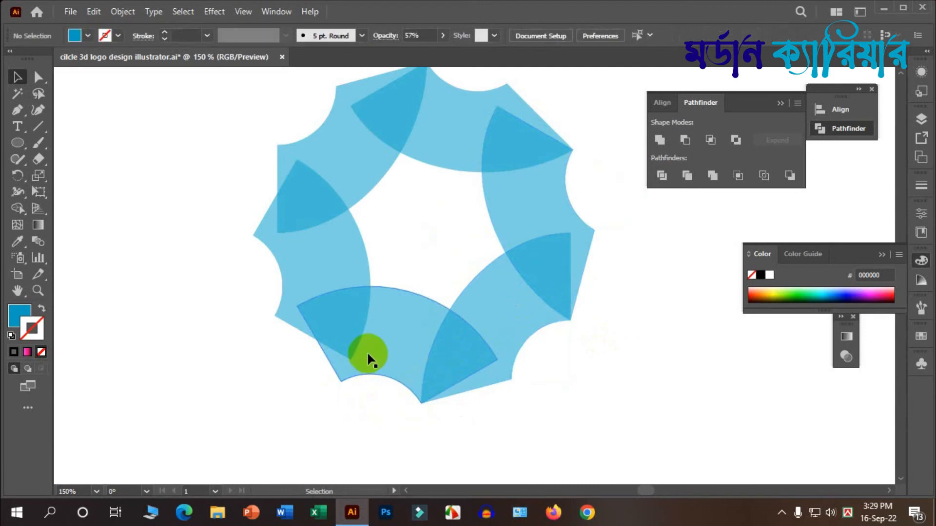
Step: Move the bottom segment's leftmost anchor point onto the left segment's lower outer corner
click(379, 336)
key(a)
click(299, 311)
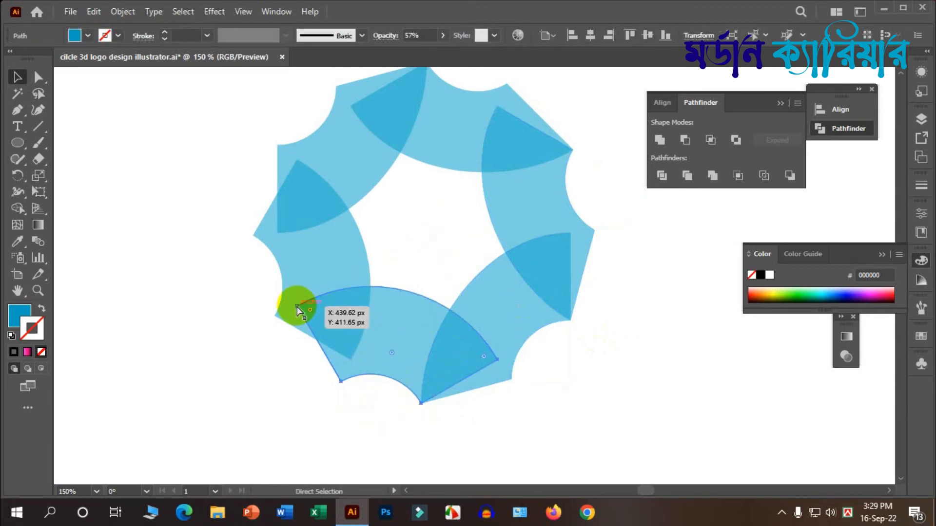
drag(298, 311, 274, 317)
key(v)
click(230, 295)
Step: Move the left segment's topmost anchor point onto the lower outer corner of the upper-left segment and deselect it
click(312, 248)
key(a)
drag(297, 159, 278, 144)
click(245, 133)
Step: Select all six segments and use Shape Builder to merge each segment with the overlap at its clockwise end
scroll(265, 150, down, 2)
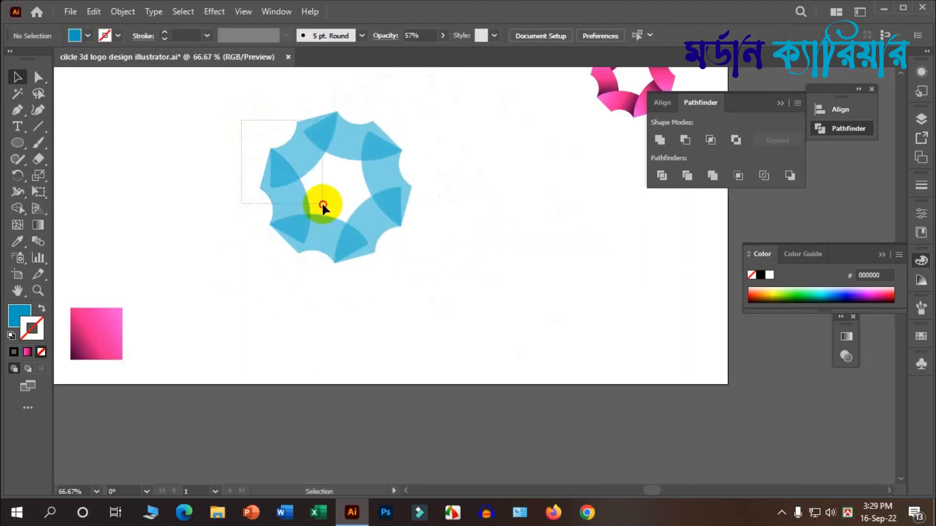
click(322, 205)
scroll(195, 197, up, 3)
scroll(213, 206, up, 1)
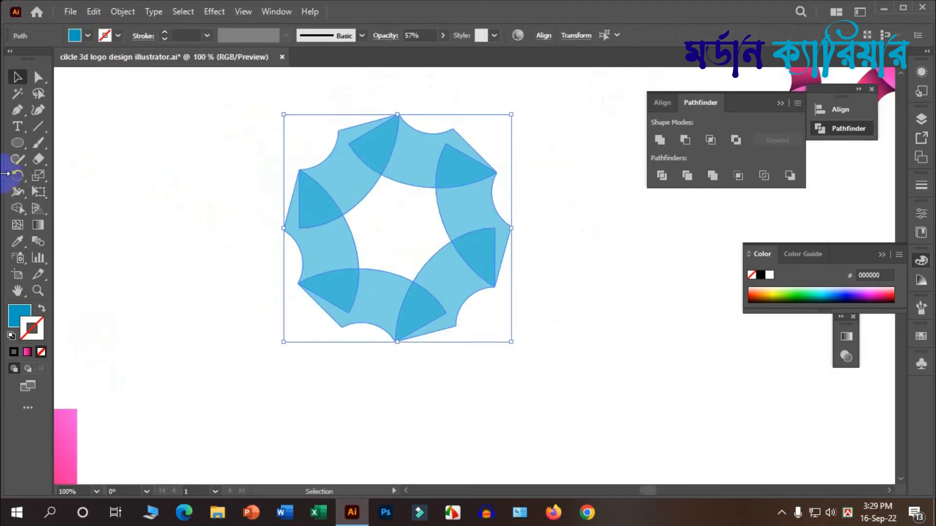
click(19, 207)
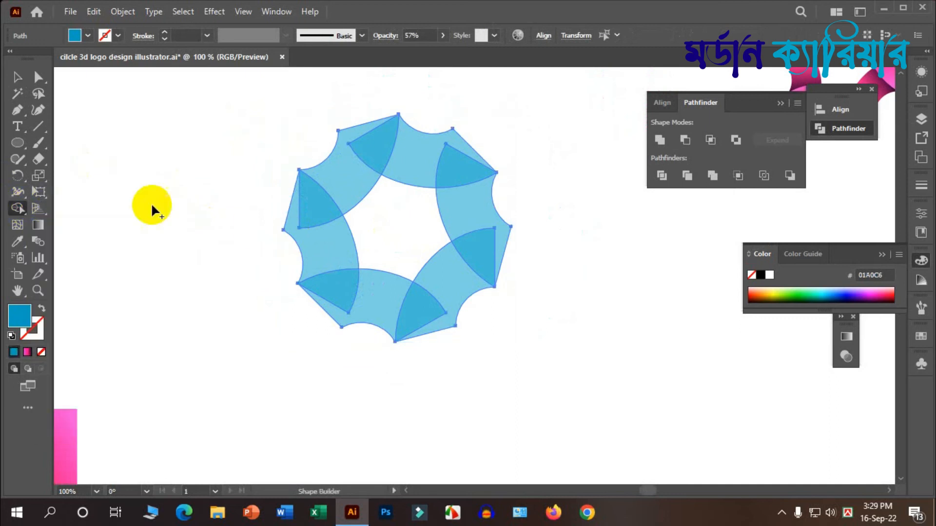
scroll(334, 217, up, 2)
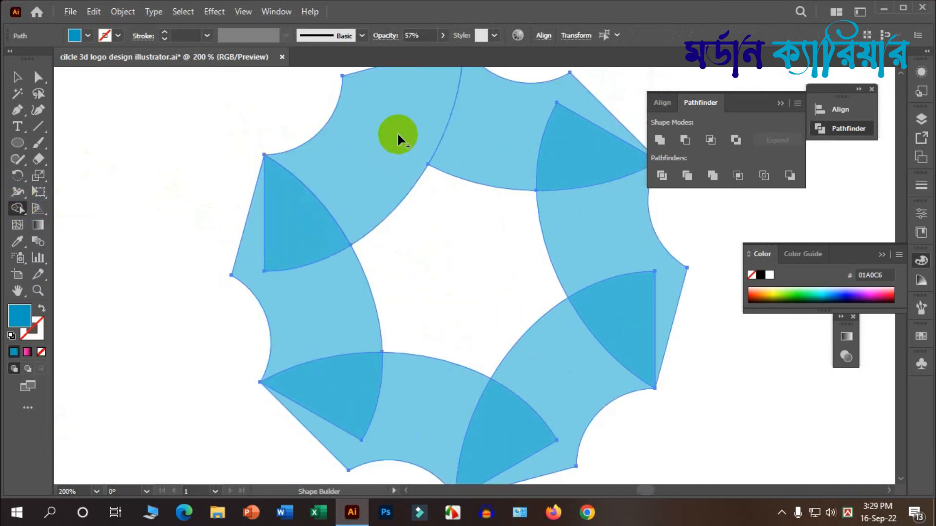
mouse_move(510, 198)
mouse_down()
mouse_move(519, 182)
mouse_move(582, 221)
mouse_up()
drag(590, 263, 639, 346)
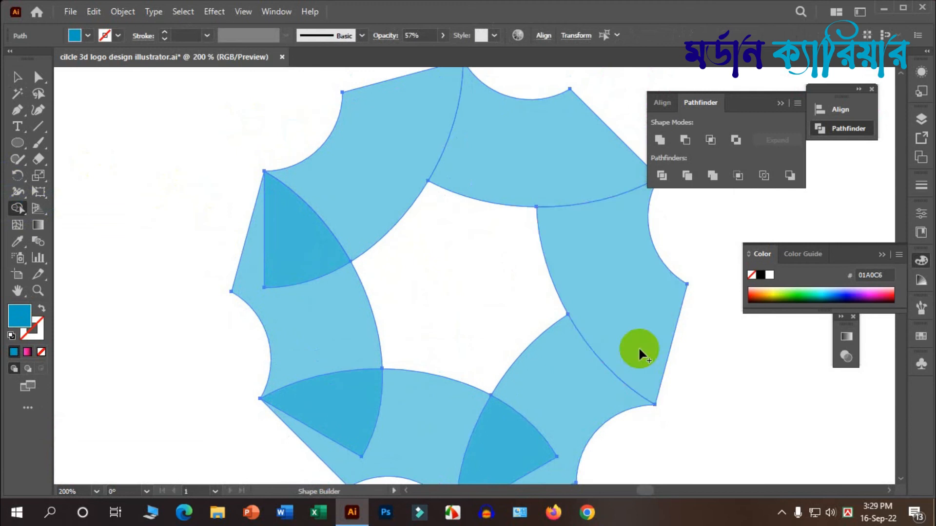
scroll(639, 347, down, 3)
drag(552, 375, 484, 394)
drag(424, 371, 347, 336)
drag(331, 264, 302, 195)
scroll(285, 252, down, 1)
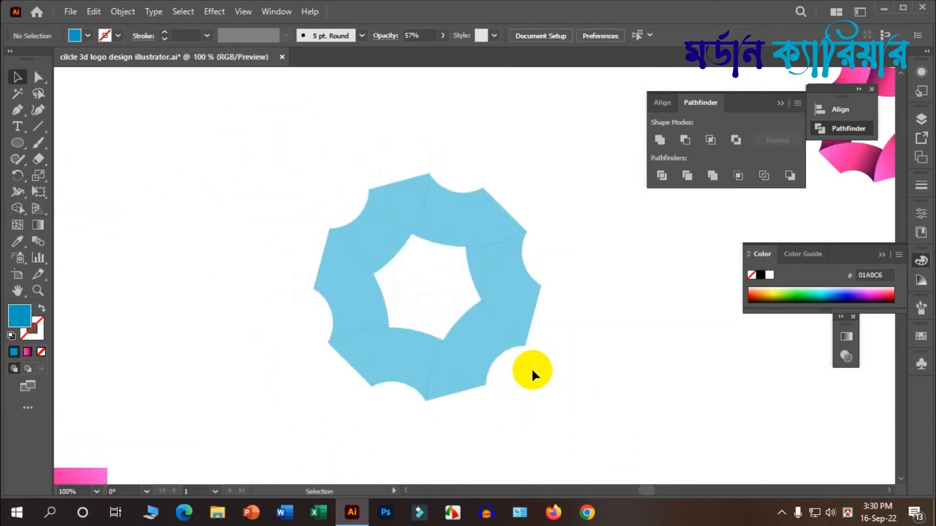
Step: Examine the merged blue ring and the pink gradient sample square
scroll(532, 367, down, 1)
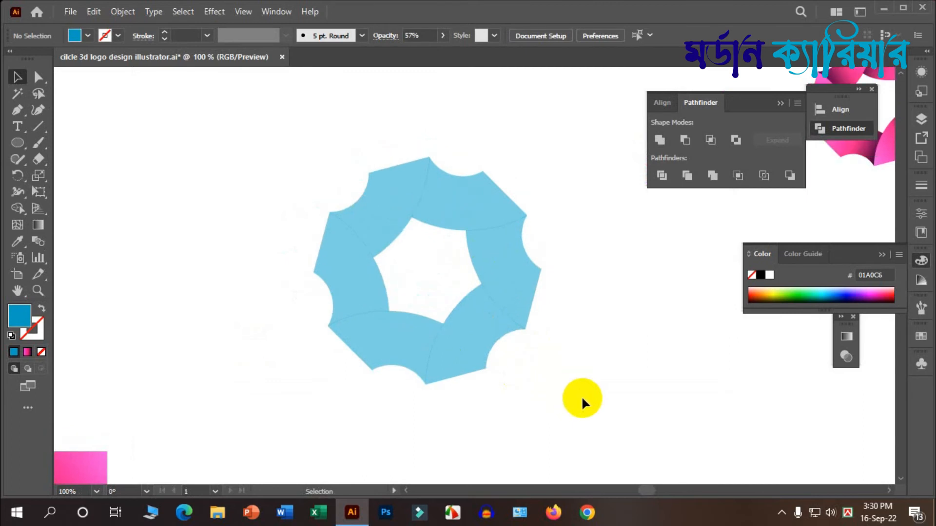
scroll(379, 259, down, 2)
scroll(510, 269, down, 2)
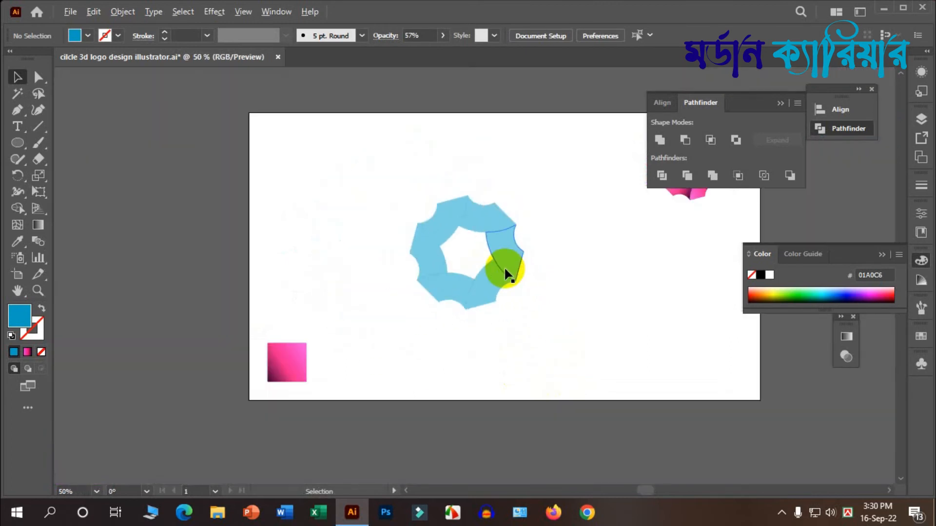
scroll(454, 281, up, 1)
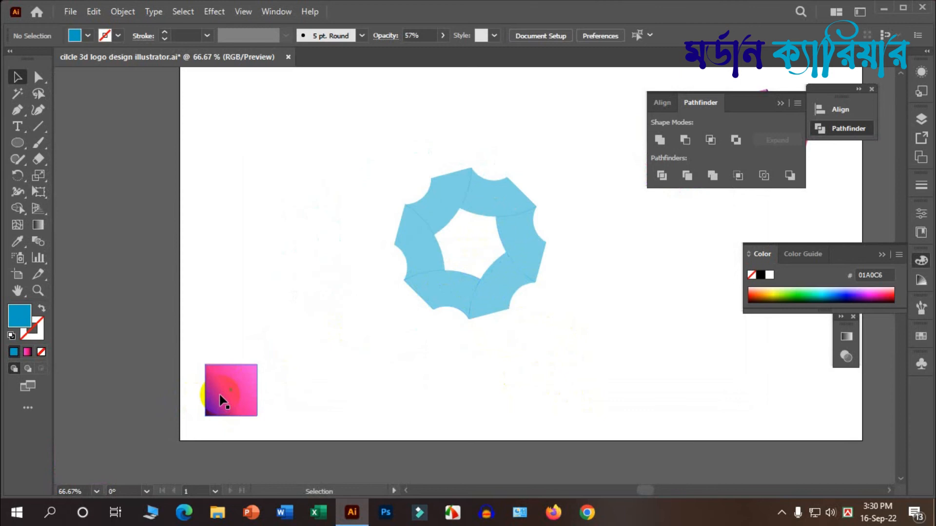
scroll(219, 397, down, 2)
scroll(217, 360, up, 3)
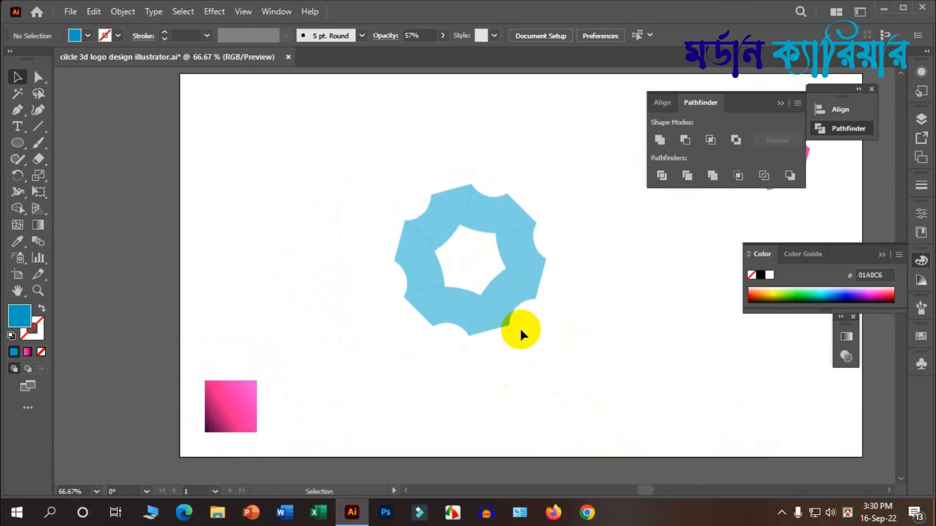
scroll(507, 330, up, 3)
scroll(499, 328, up, 2)
scroll(535, 366, up, 1)
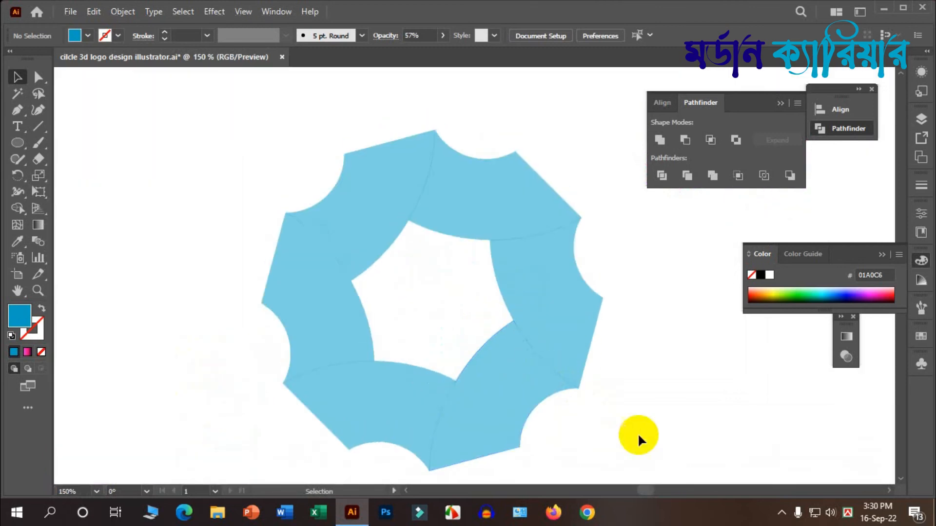
Step: Apply the sample square's pink gradient to all six ring segments with the Eyedropper and deselect them
drag(221, 131, 221, 131)
scroll(334, 149, down, 4)
scroll(343, 150, down, 2)
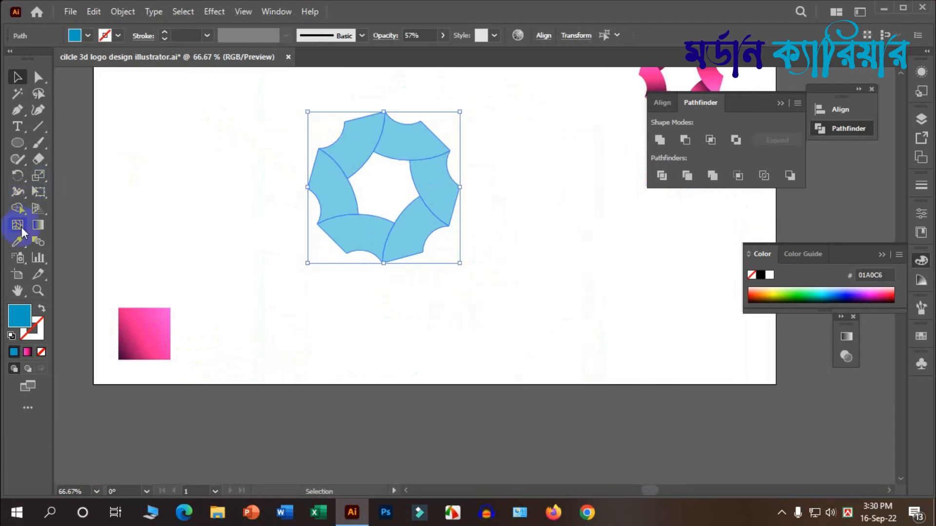
click(17, 239)
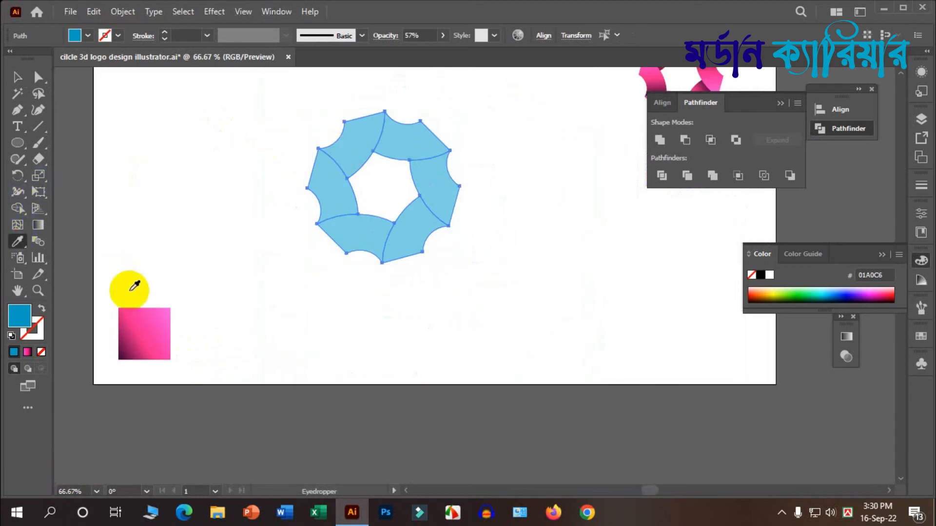
click(149, 322)
scroll(341, 283, up, 2)
scroll(468, 219, up, 2)
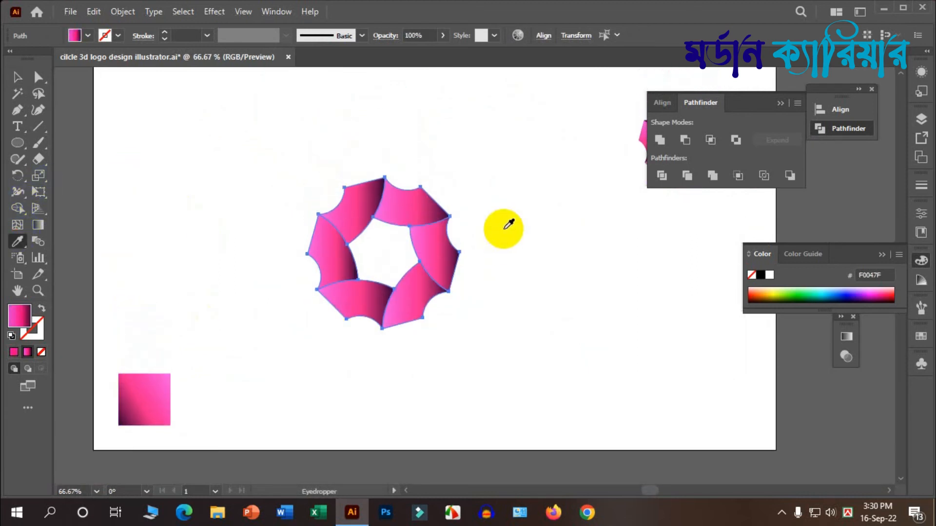
scroll(394, 233, up, 1)
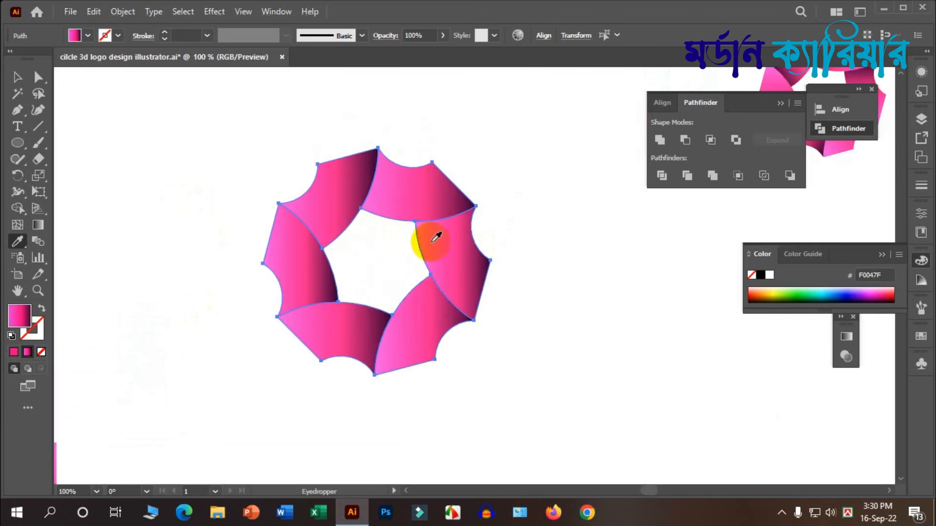
click(16, 77)
scroll(239, 216, up, 1)
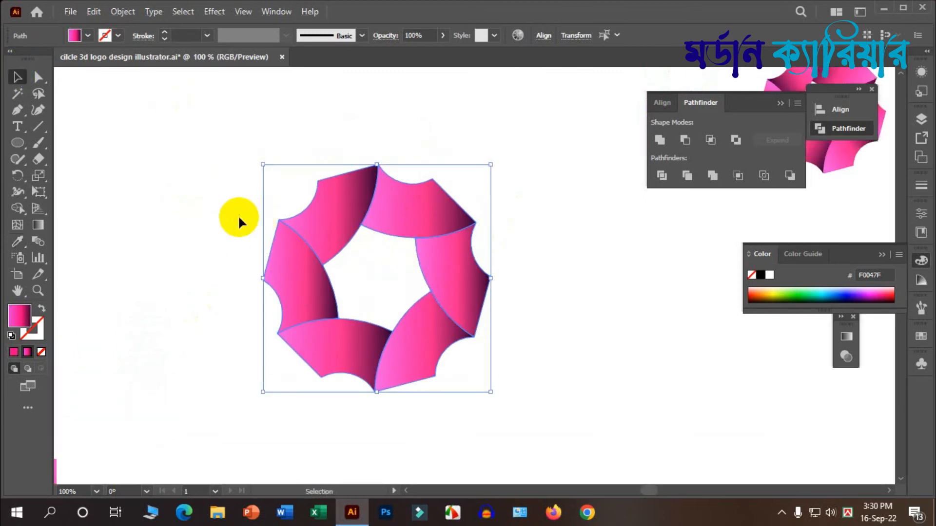
scroll(238, 216, up, 1)
scroll(236, 215, down, 2)
scroll(232, 213, down, 1)
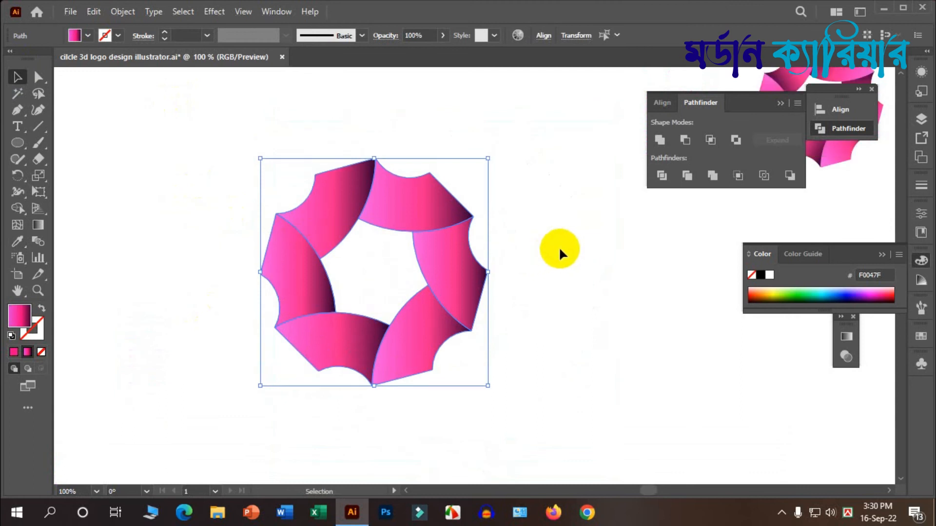
click(527, 239)
Step: Redirect the top segment's gradient to run from pink at its right corner to dark at its upper-left tip
scroll(483, 222, up, 1)
click(379, 195)
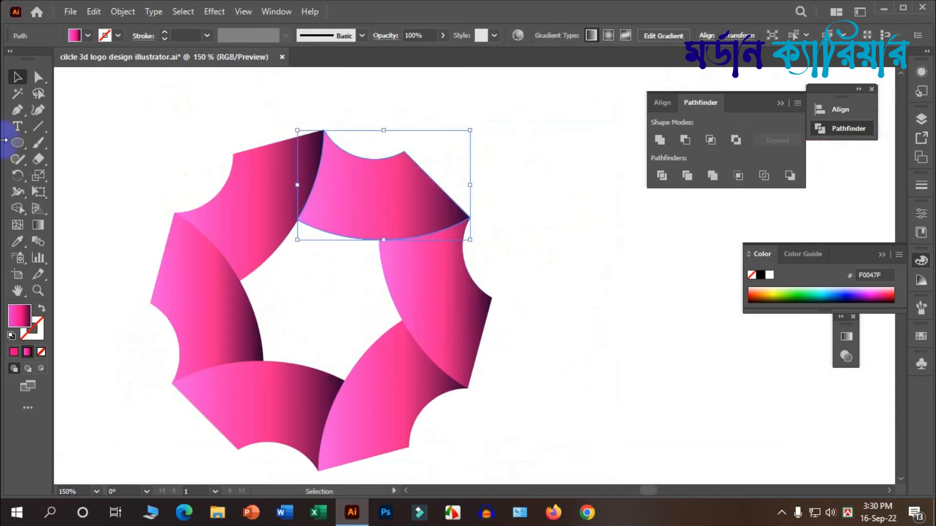
click(39, 227)
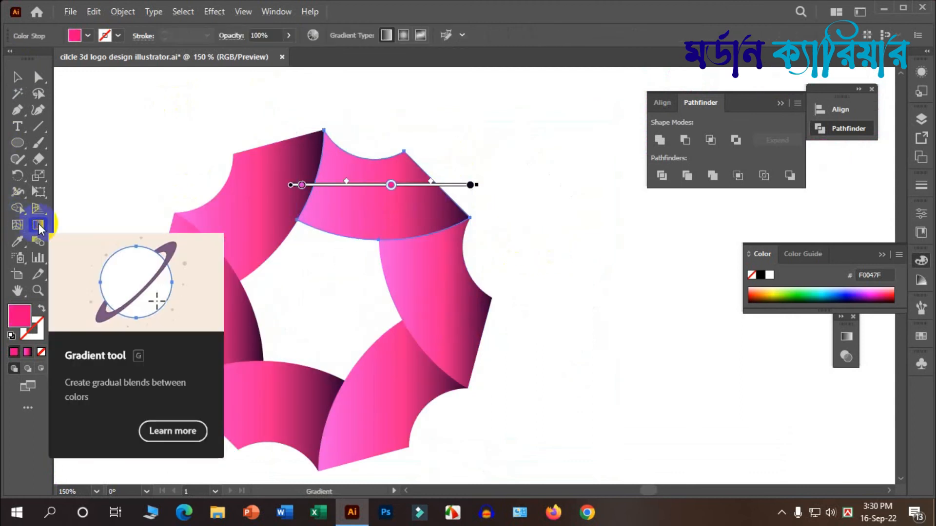
drag(470, 220, 326, 131)
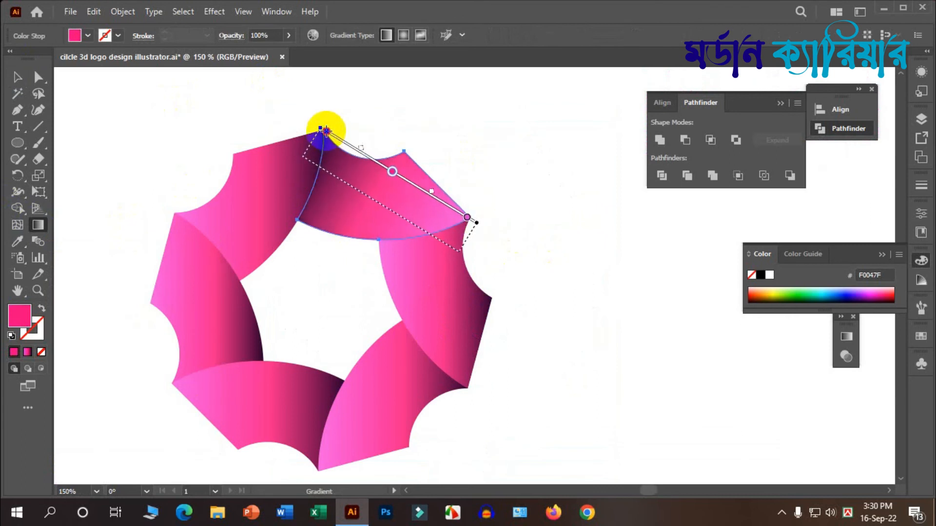
click(17, 77)
Step: Redirect the right segment's gradient to run from pink at its bottom tip to dark at its upper corner
click(424, 278)
click(38, 225)
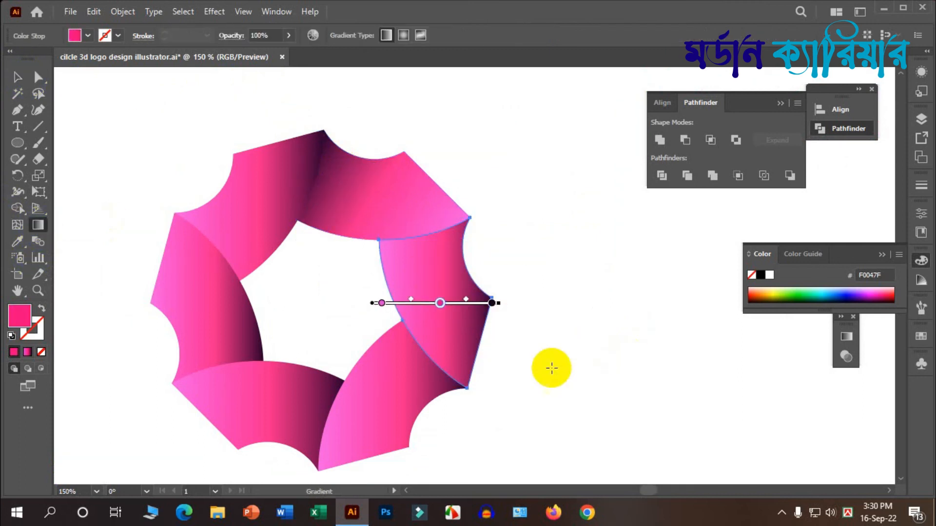
mouse_move(468, 387)
mouse_down()
mouse_move(444, 310)
mouse_move(472, 220)
mouse_up()
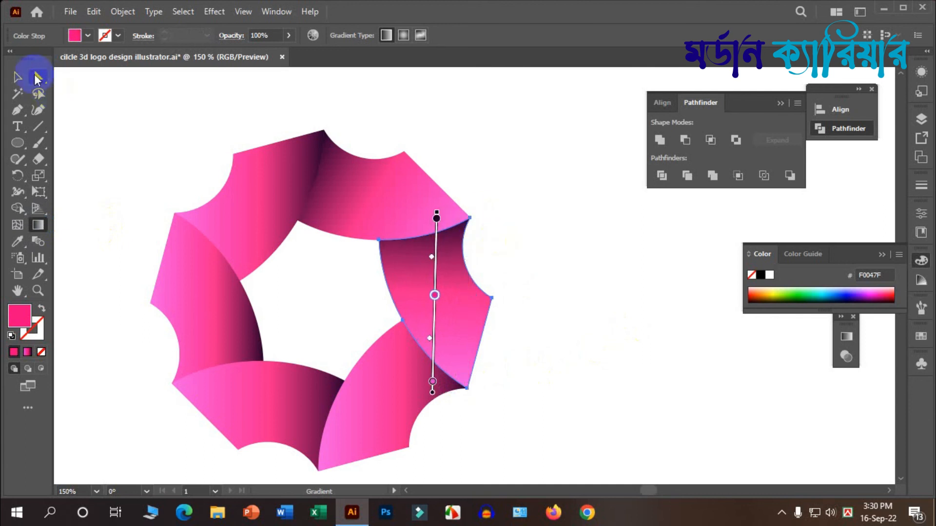
click(18, 77)
Step: Redirect the lower-right segment's gradient to run from pink at its lower-left tip to dark at its upper-right corner
scroll(393, 267, down, 2)
click(397, 347)
scroll(397, 347, down, 2)
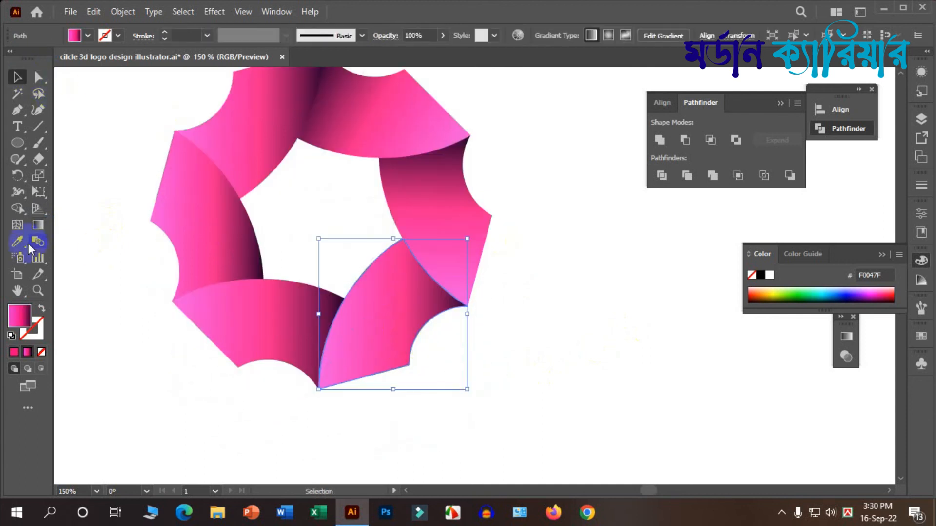
click(36, 229)
mouse_move(319, 389)
mouse_down()
mouse_move(407, 299)
mouse_move(466, 307)
mouse_up()
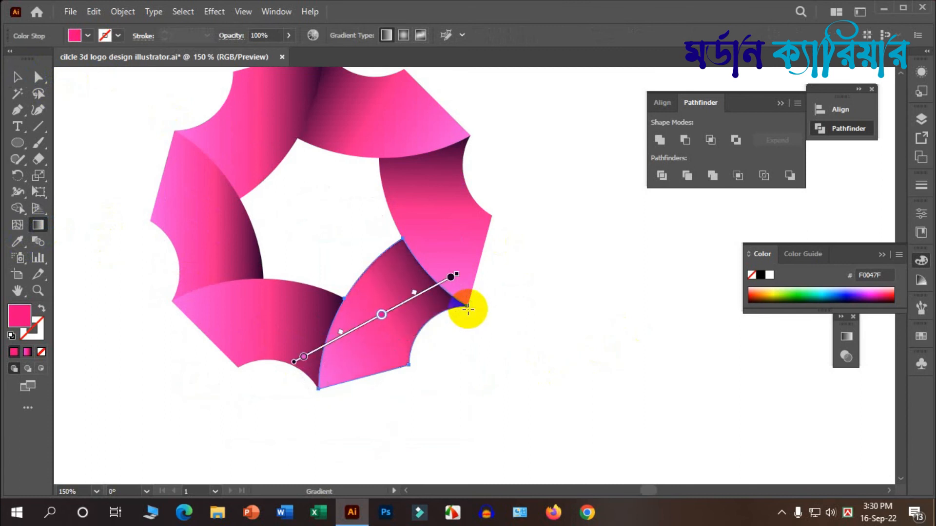
click(18, 77)
click(125, 338)
Step: Redirect the bottom segment's gradient to run from pink at its left corner to dark at its lowest tip
click(233, 335)
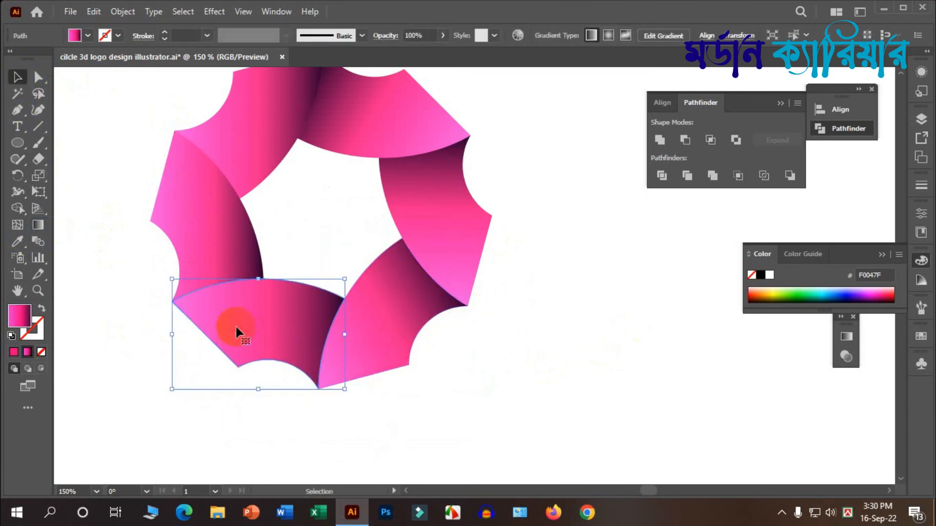
click(37, 227)
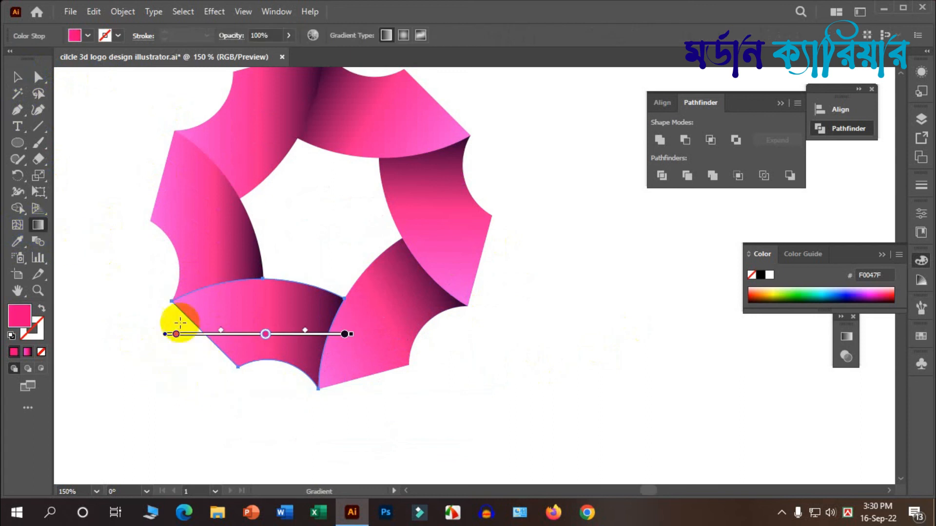
mouse_move(174, 301)
mouse_down()
mouse_move(314, 337)
mouse_move(319, 390)
mouse_up()
click(18, 77)
Step: Redirect the left segment's gradient to run from pink at its top corner to dark at its bottom corner
click(188, 209)
click(39, 224)
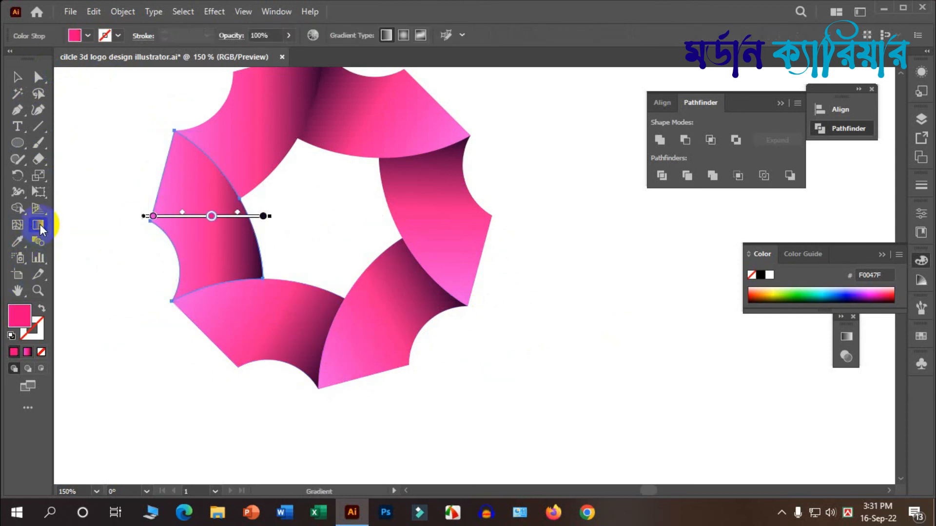
mouse_move(173, 132)
mouse_down()
mouse_move(187, 213)
mouse_move(173, 303)
mouse_up()
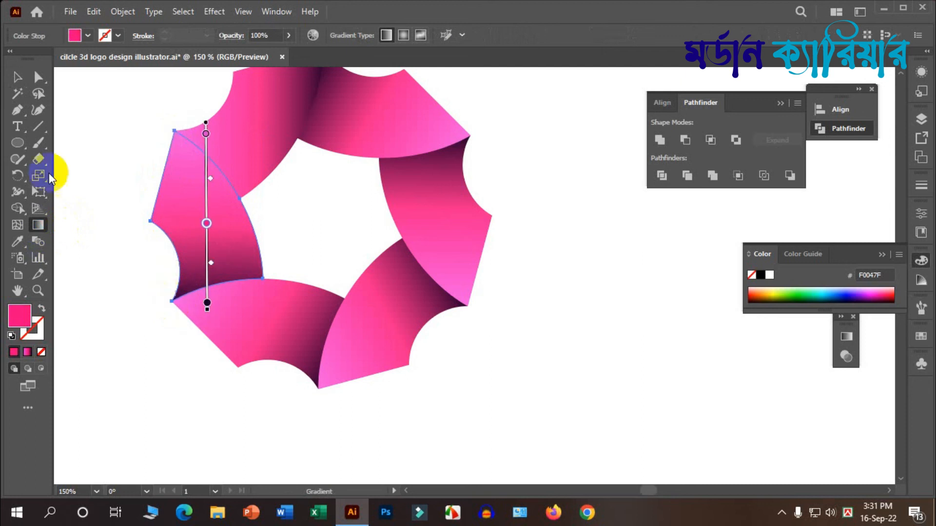
click(14, 78)
Step: Redirect the upper-left segment's gradient from pink at its top-right tip to dark at its lower-left corner, and deselect it
scroll(90, 246, up, 3)
click(268, 152)
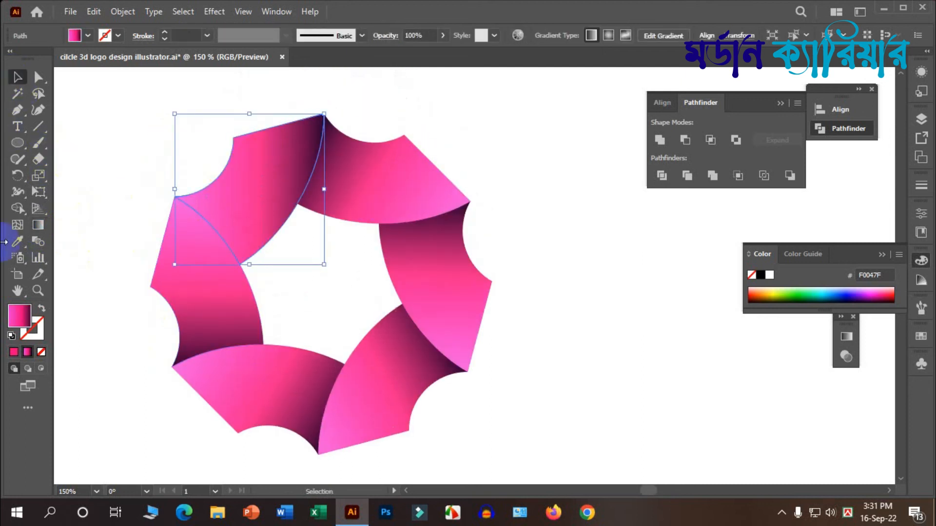
click(37, 228)
mouse_move(319, 111)
mouse_down()
mouse_move(305, 154)
mouse_move(208, 201)
mouse_move(176, 198)
mouse_up()
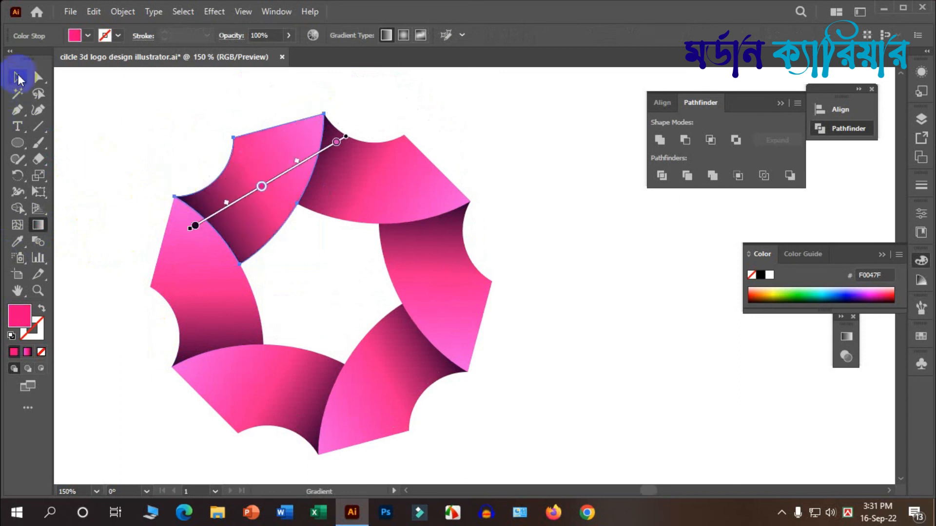
click(18, 76)
click(336, 236)
scroll(461, 250, down, 1)
scroll(506, 279, down, 3)
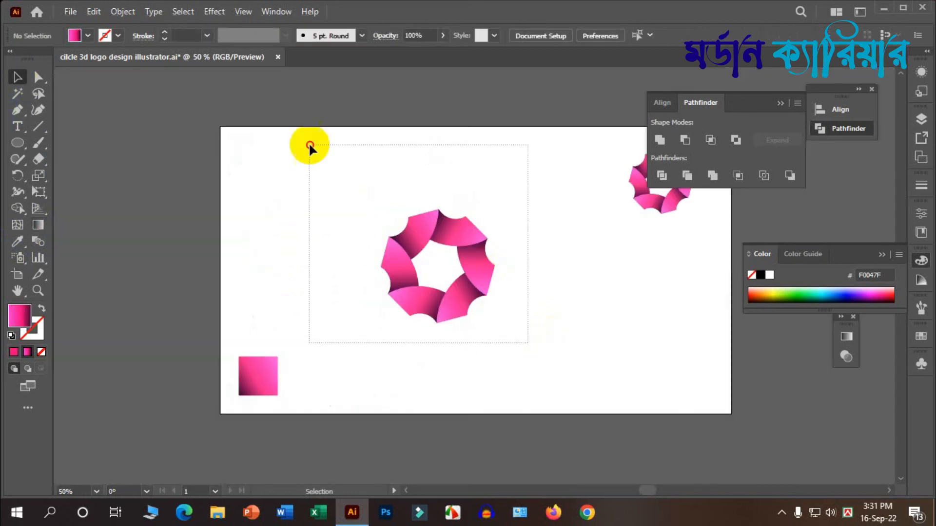
Step: Group the six gradient-shaded segments of the large ring into one object and deselect it
drag(309, 144, 309, 145)
right_click(402, 224)
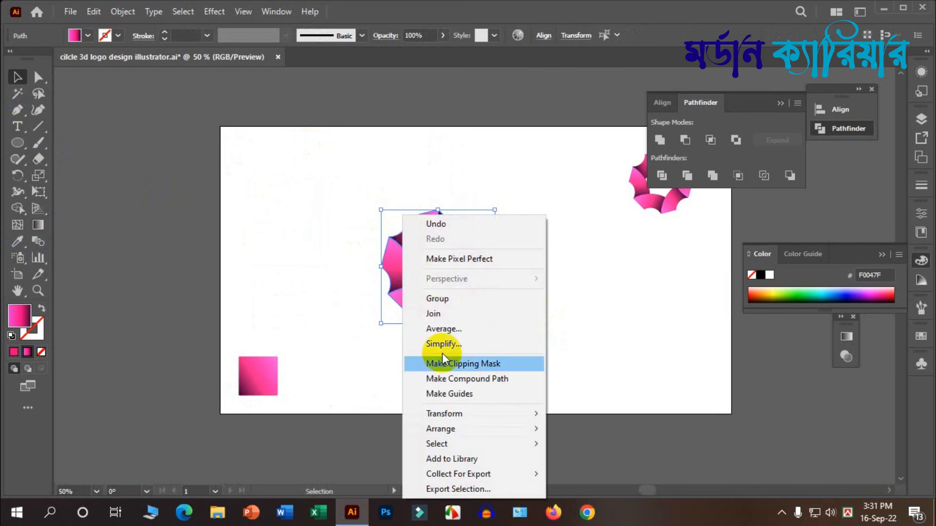
click(455, 299)
click(314, 282)
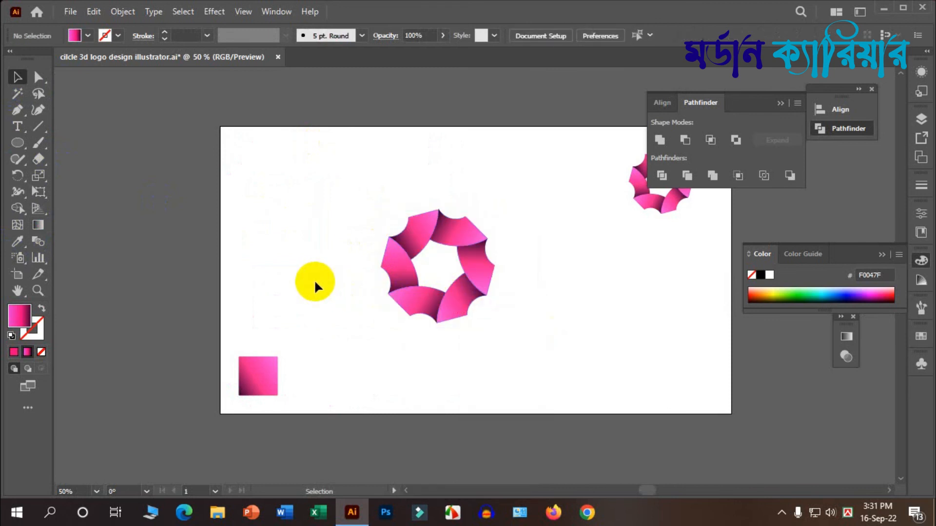
Step: Enlarge the grouped ring proportionally about its center to roughly one and a half times its size, and deselect it
scroll(324, 286, down, 2)
scroll(395, 336, up, 1)
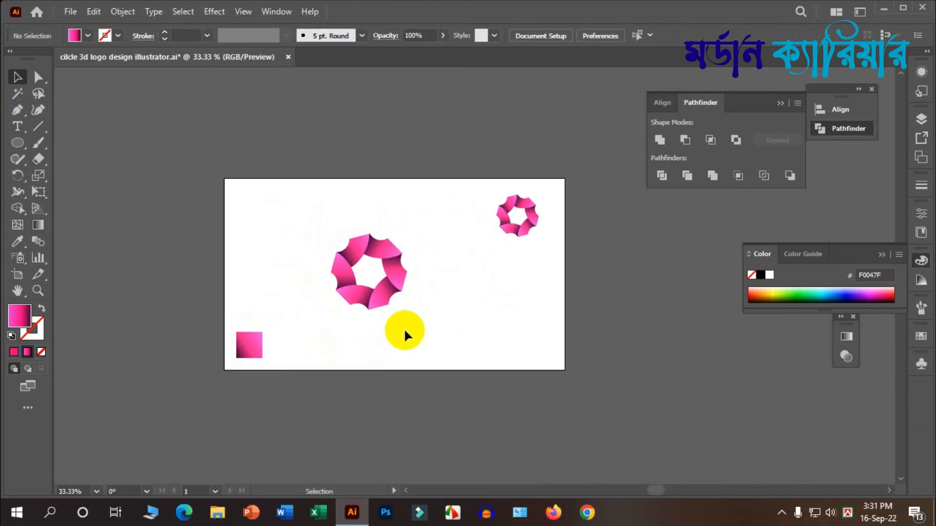
drag(259, 183, 257, 182)
click(451, 339)
drag(452, 339, 367, 251)
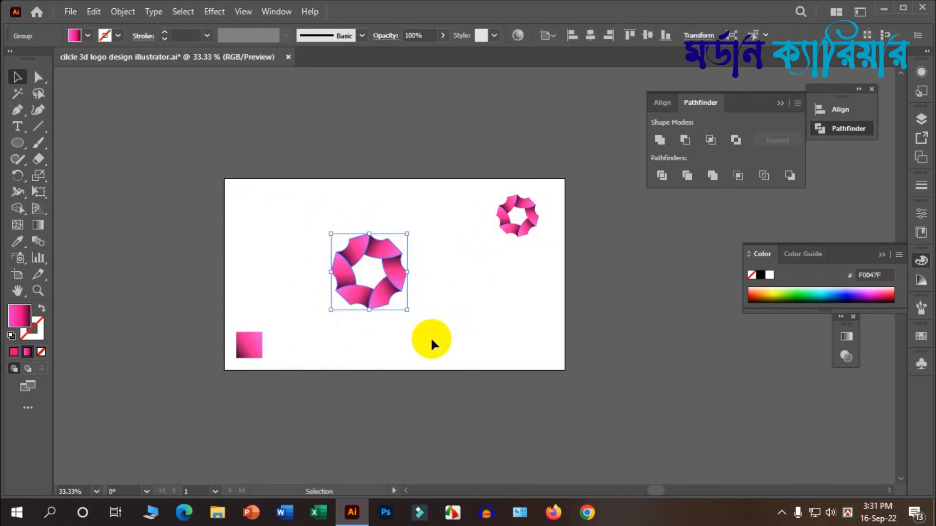
drag(404, 312, 426, 332)
drag(408, 272, 427, 275)
click(462, 338)
scroll(195, 344, up, 1)
scroll(195, 344, up, 2)
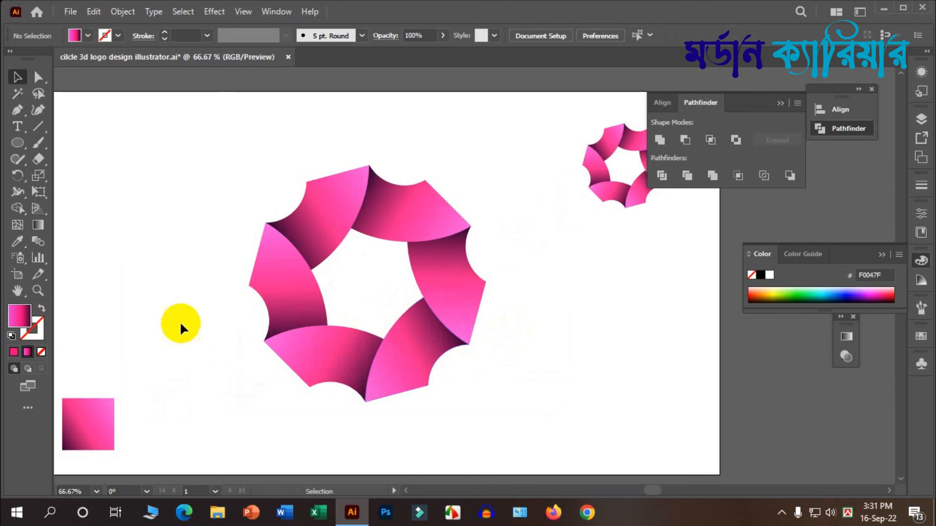
scroll(316, 329, down, 1)
scroll(378, 322, down, 1)
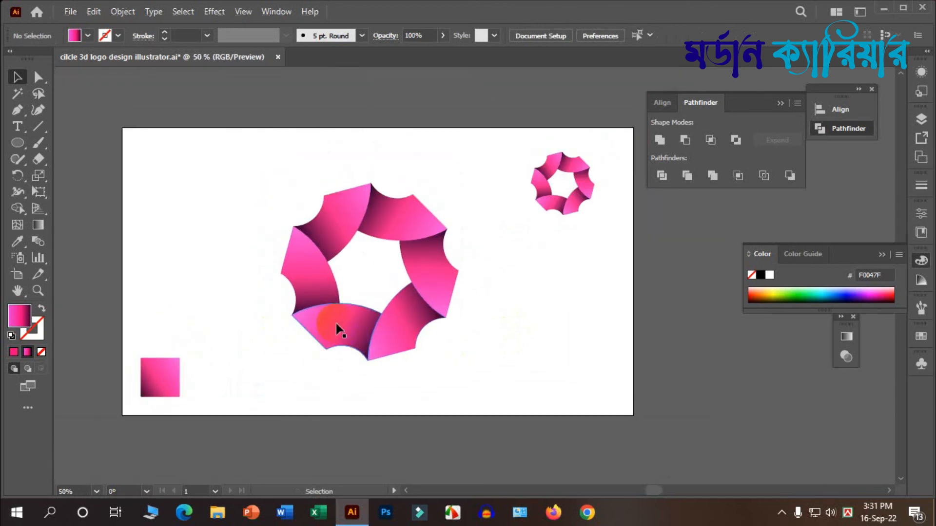